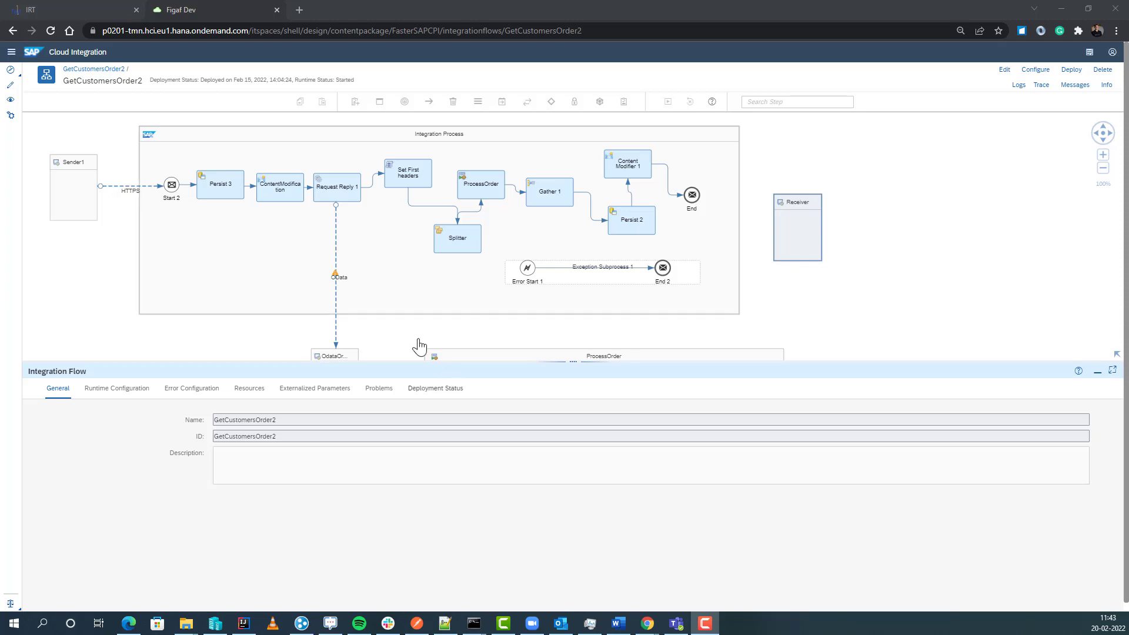
Step: Switch to Figaf IRT's Tracked Objects list for agent p0201
click(93, 8)
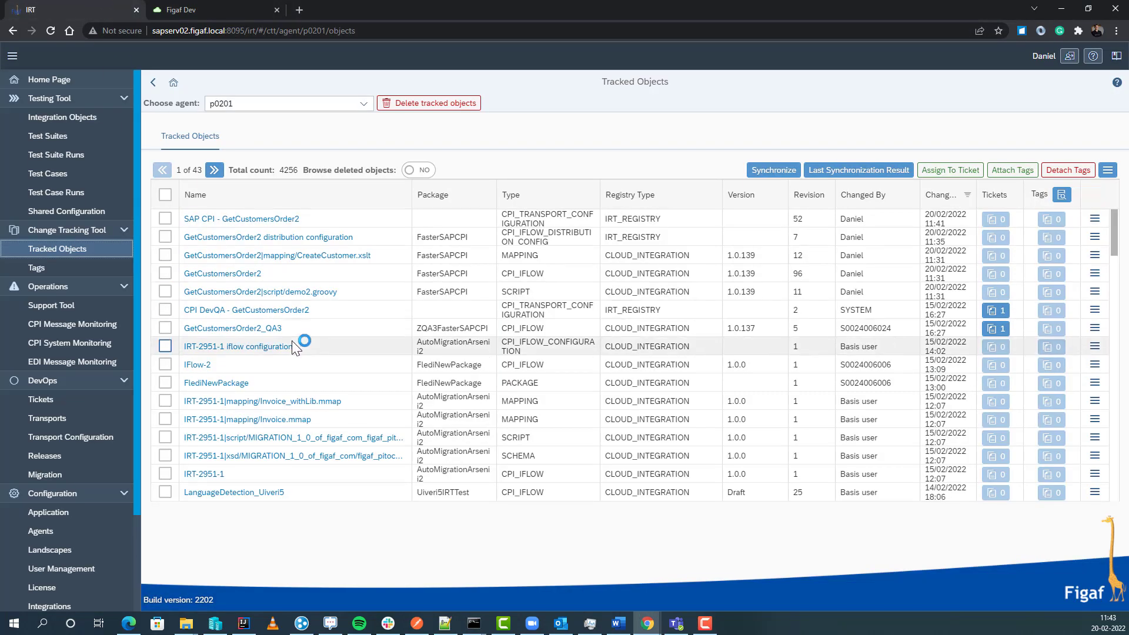
Step: Attach GetCustomersOrder2 to new ticket 'Transport with Governance' on CPI DevQA, external id jira-2522
click(165, 274)
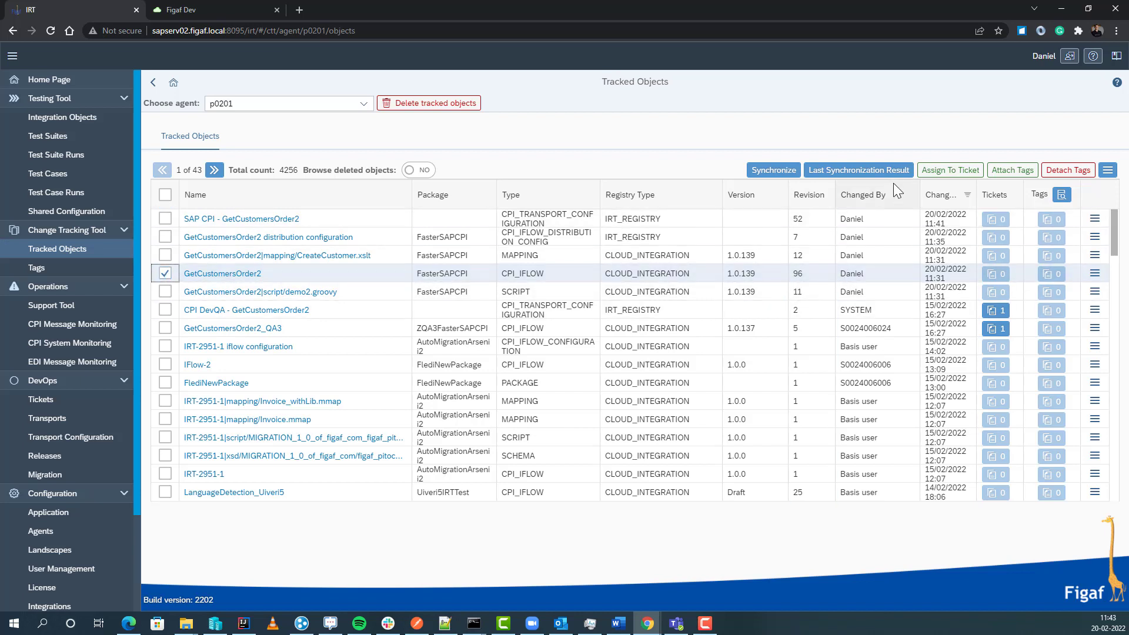
click(927, 176)
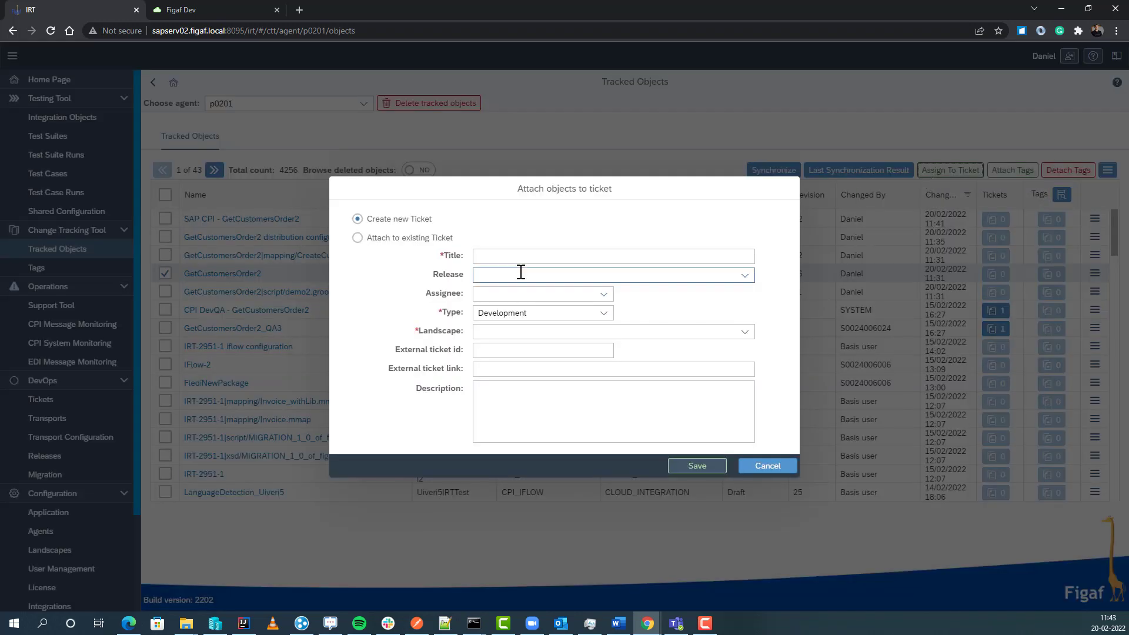
click(520, 256)
text(Transport with Governance)
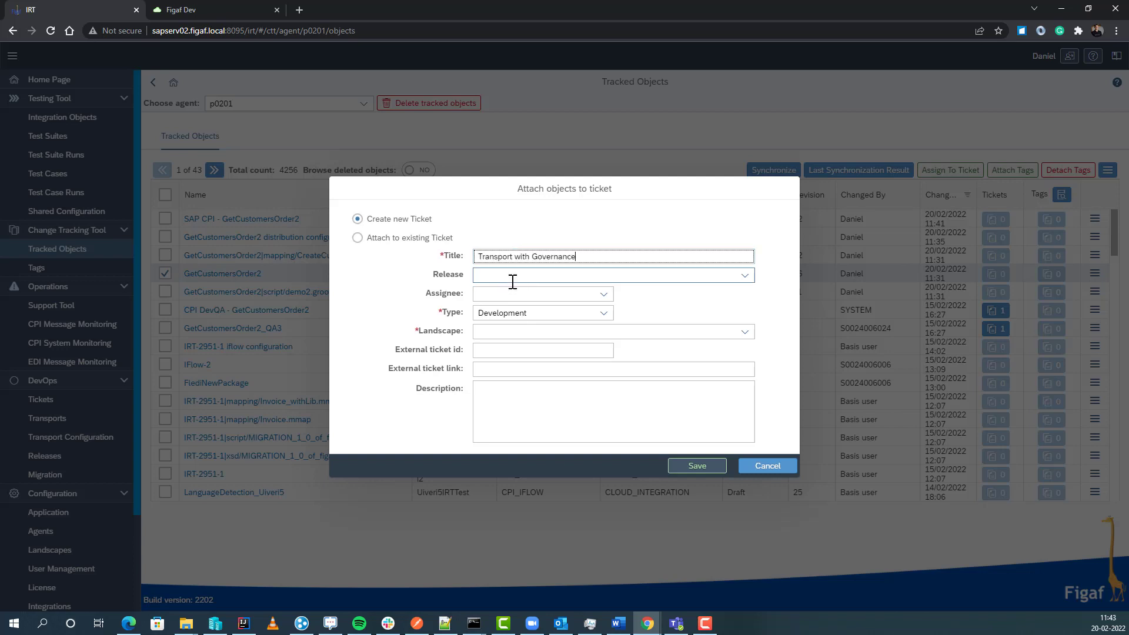
click(745, 340)
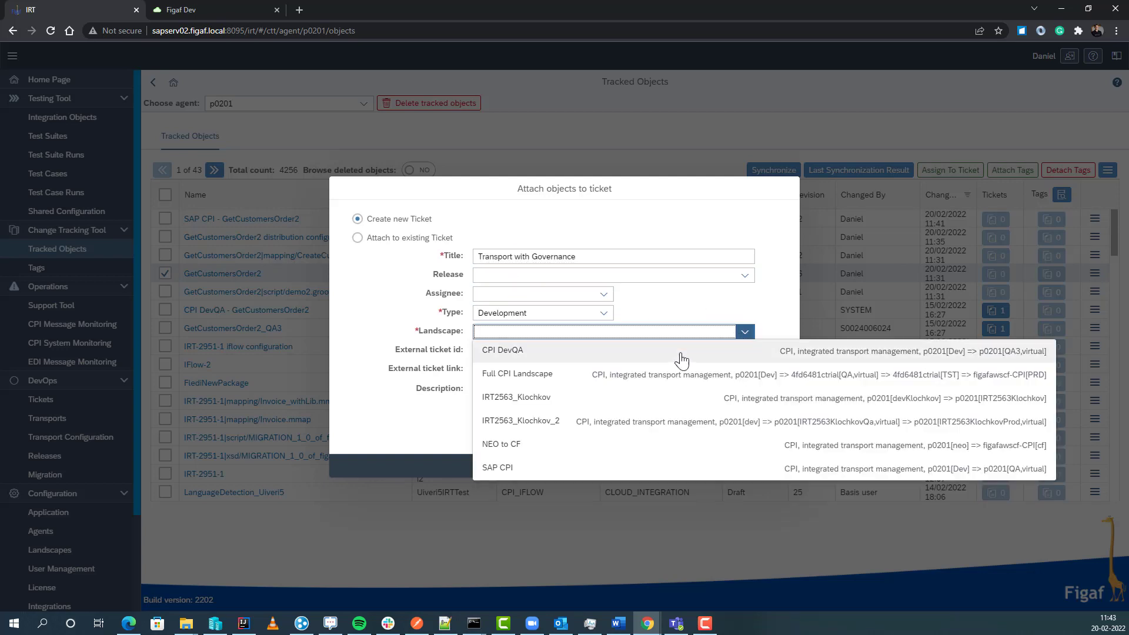
click(637, 364)
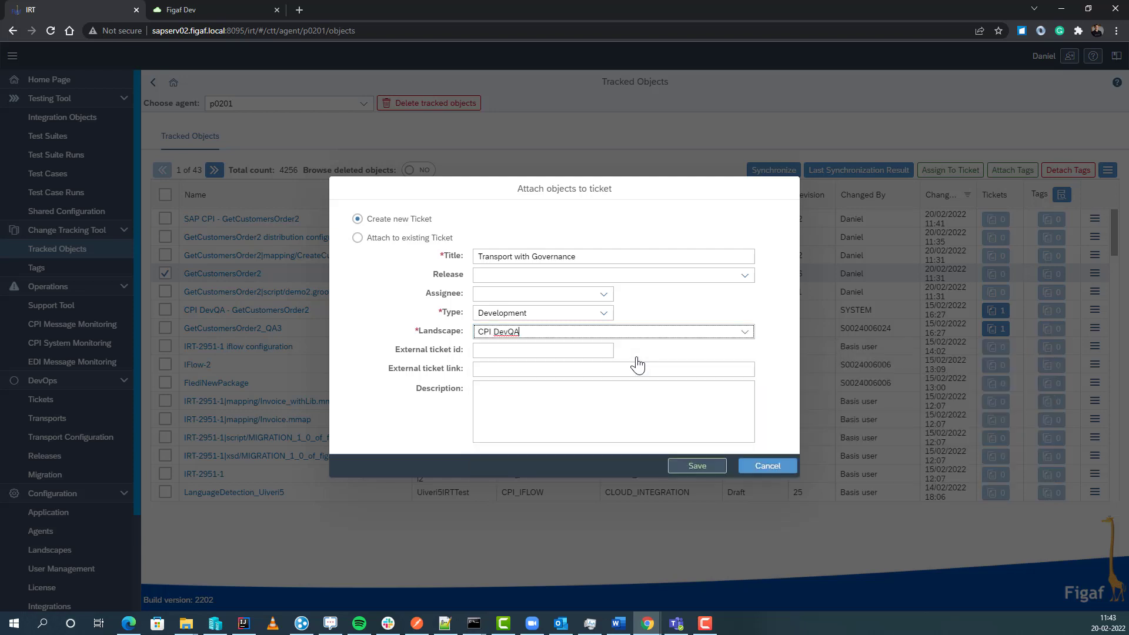
click(525, 353)
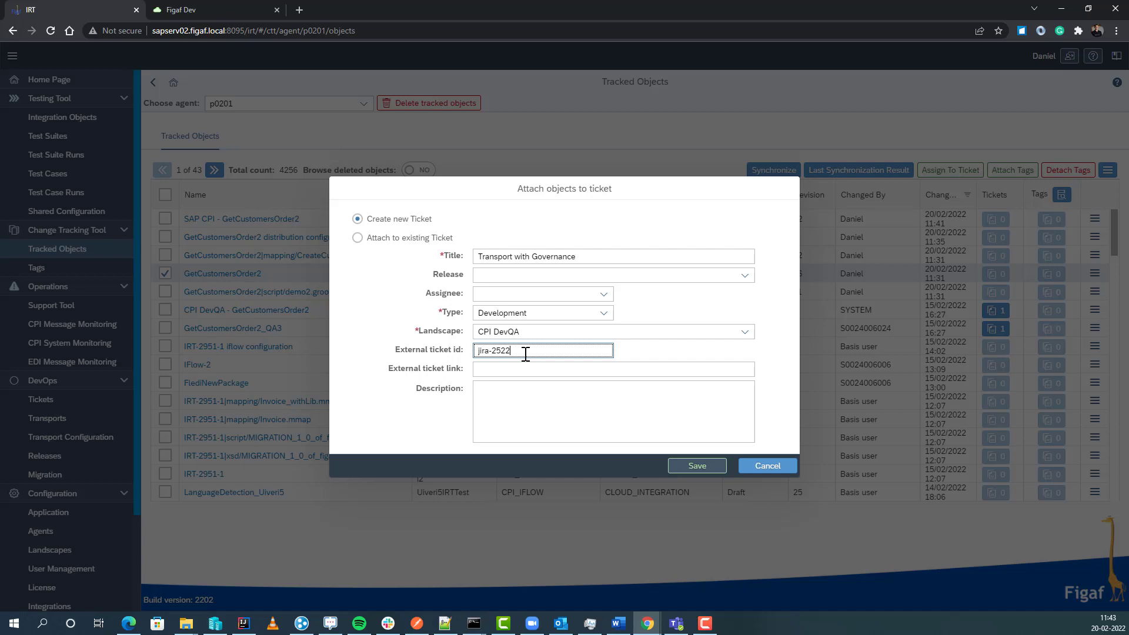
click(537, 409)
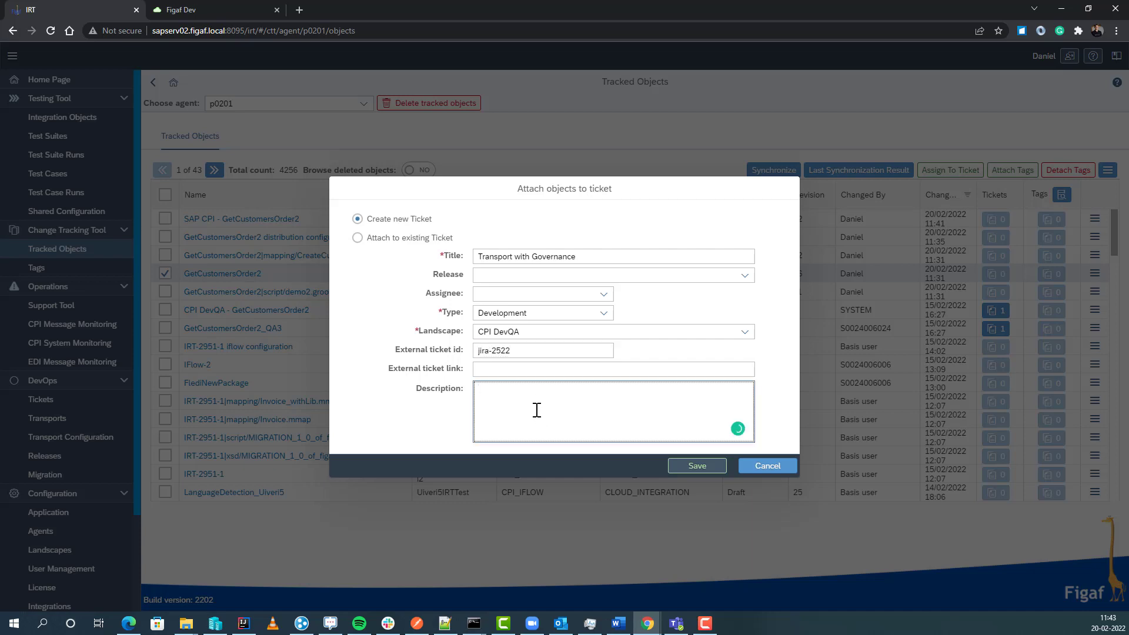
text(Transport with Governance)
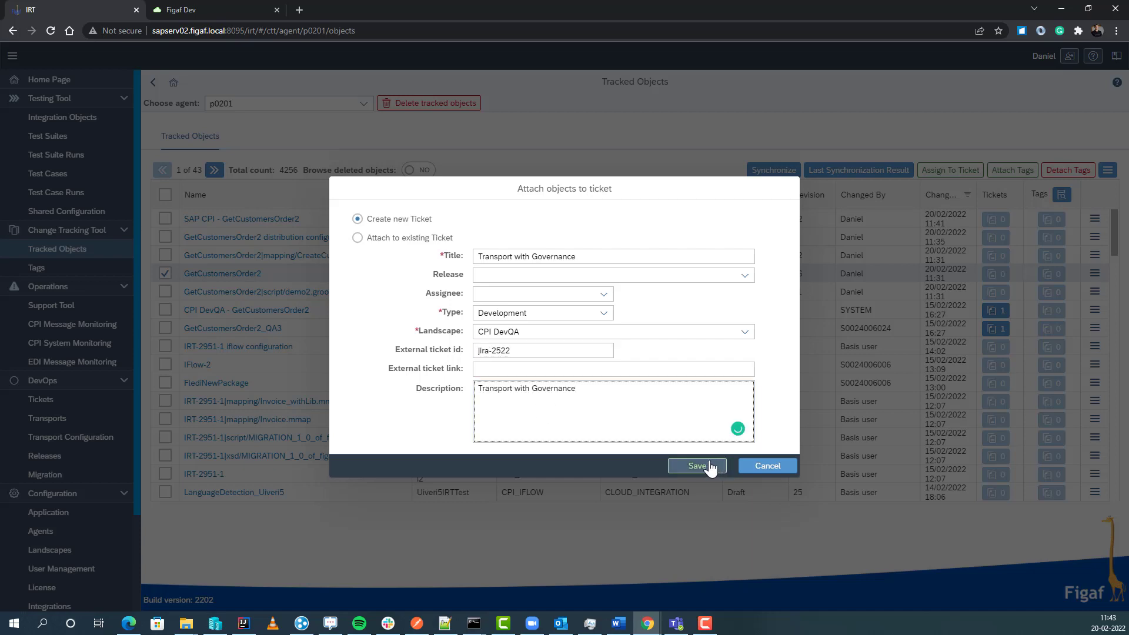
click(697, 466)
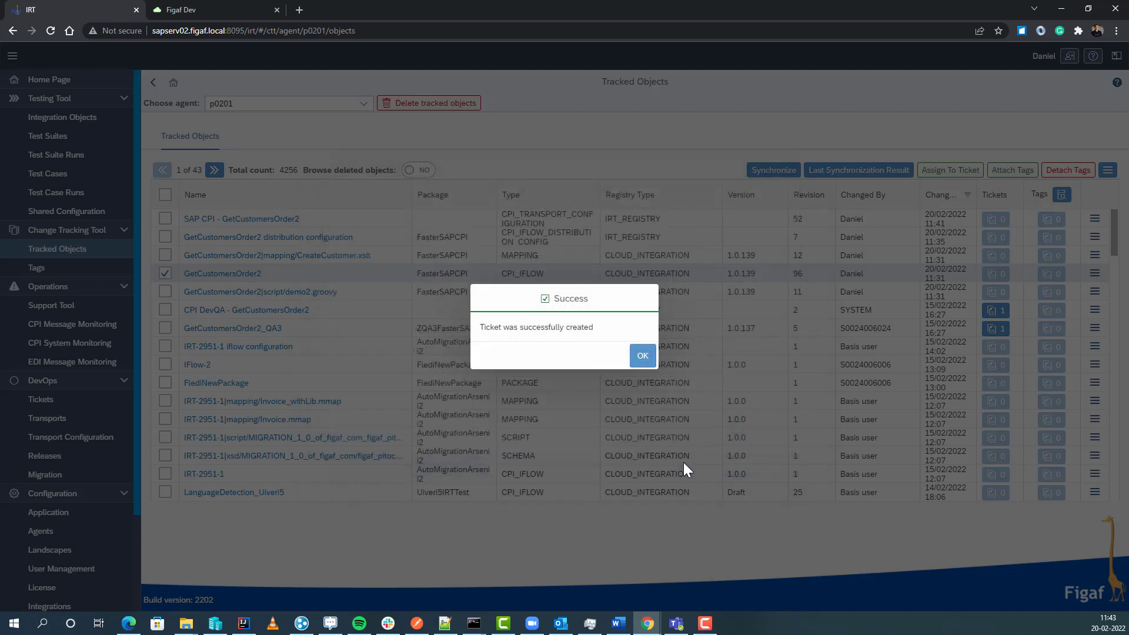
click(640, 358)
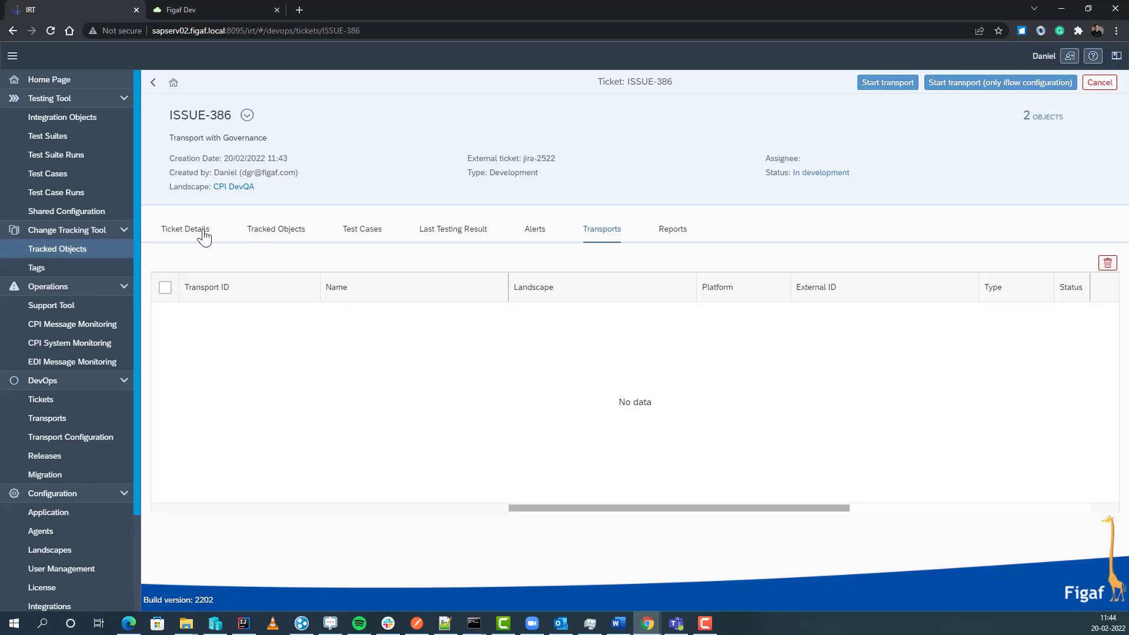
Step: Select all ISSUE-386 tracked objects, attach their dependents to reach 14, and view test cases
click(201, 232)
click(258, 234)
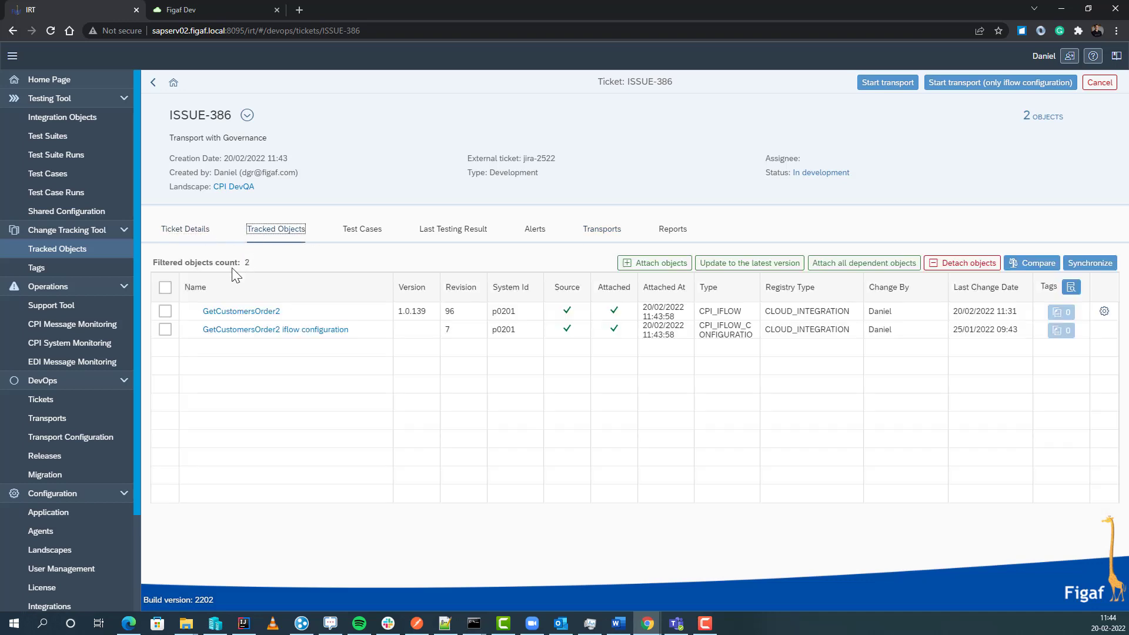
click(165, 287)
click(864, 262)
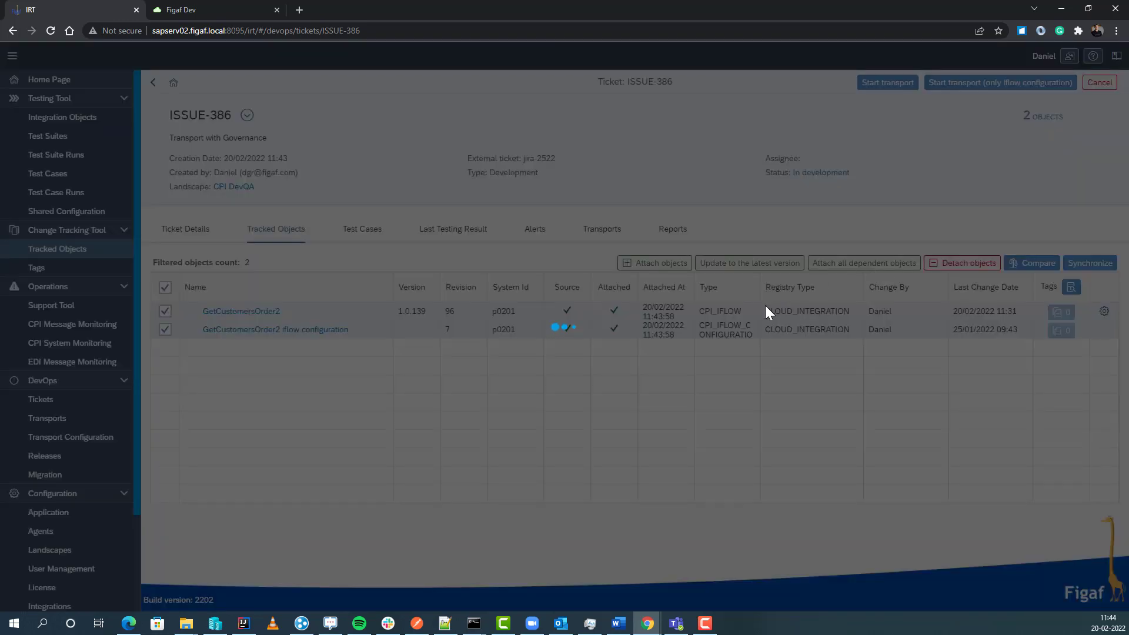
click(643, 358)
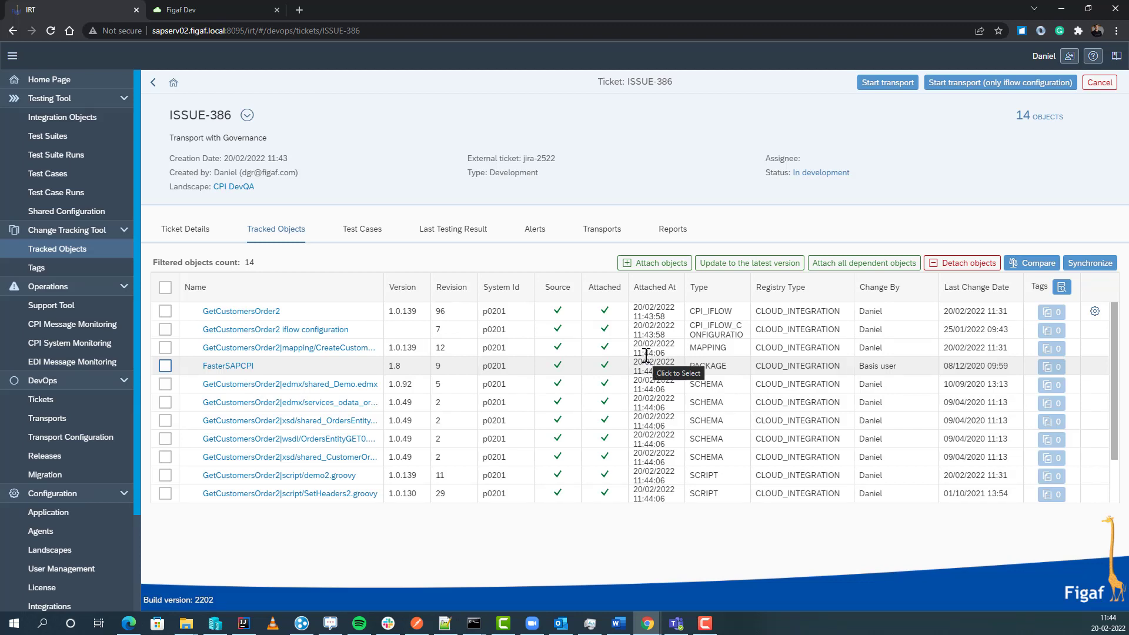
click(353, 230)
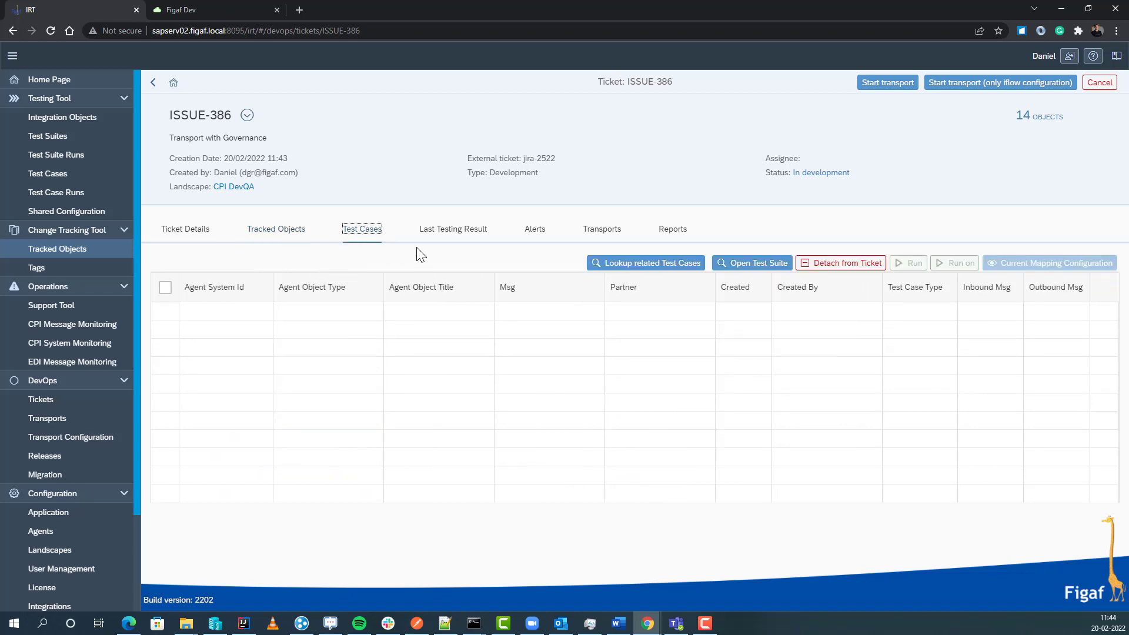
Step: Link the first related GetCustomersOrder2 test case to ISSUE-386
click(660, 268)
click(72, 181)
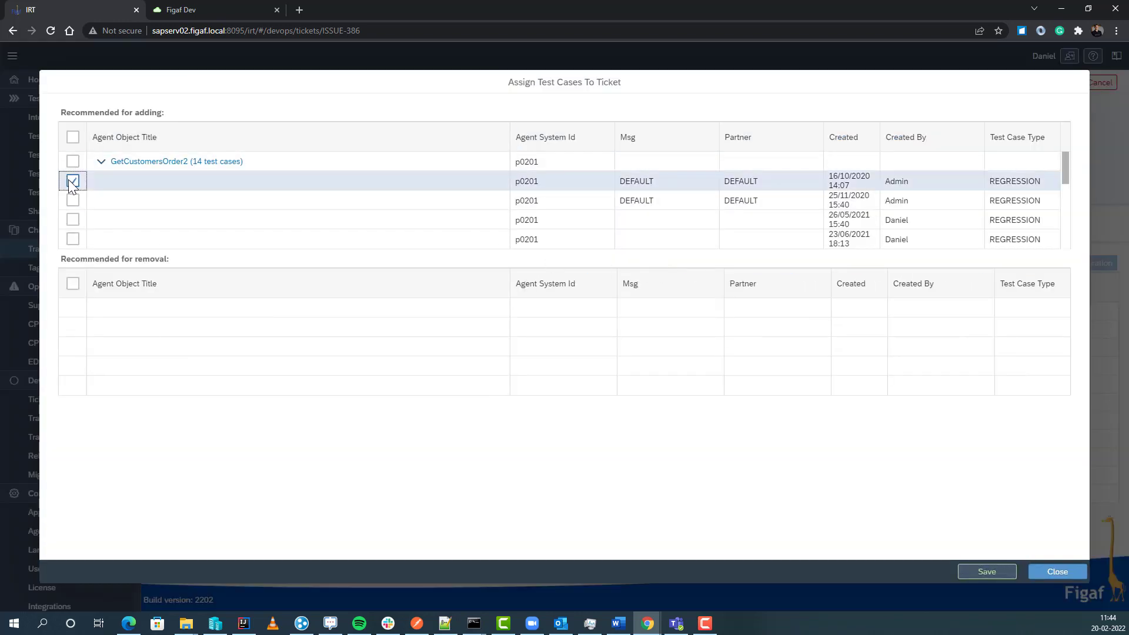
click(979, 572)
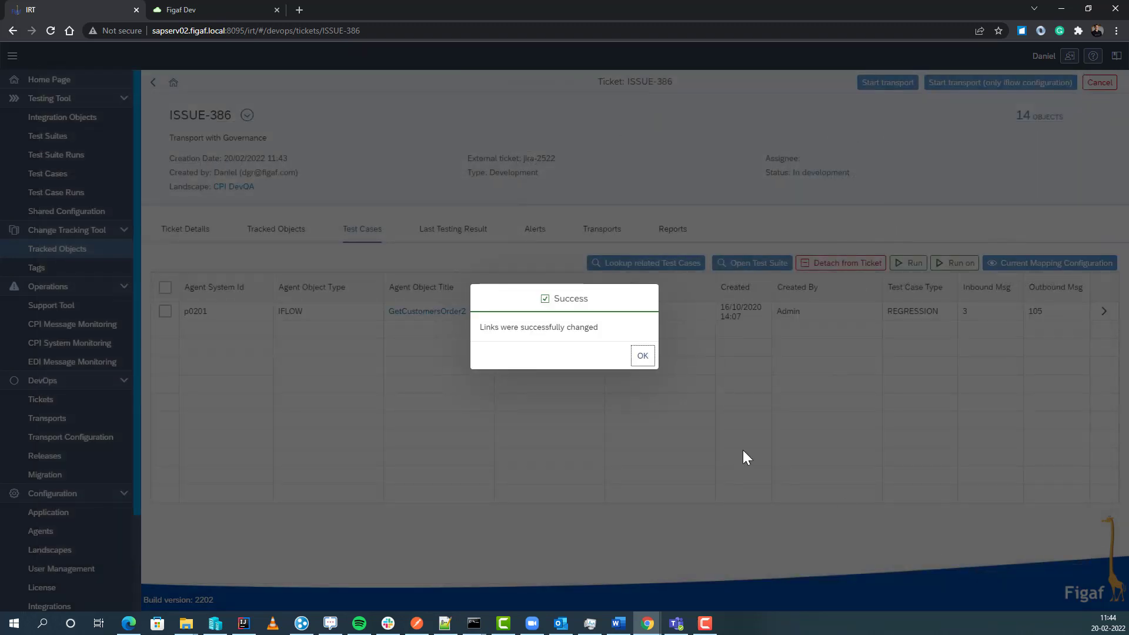
click(642, 356)
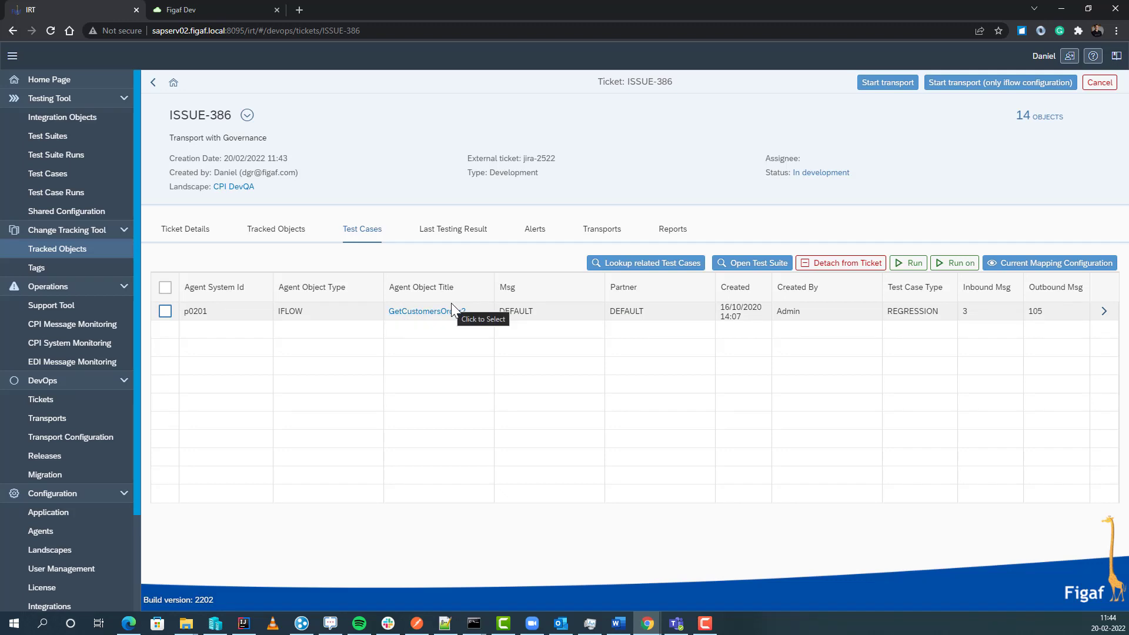
Step: Run the linked test case on p0201 (GetCustomersOrder2) and view the last testing result
click(964, 266)
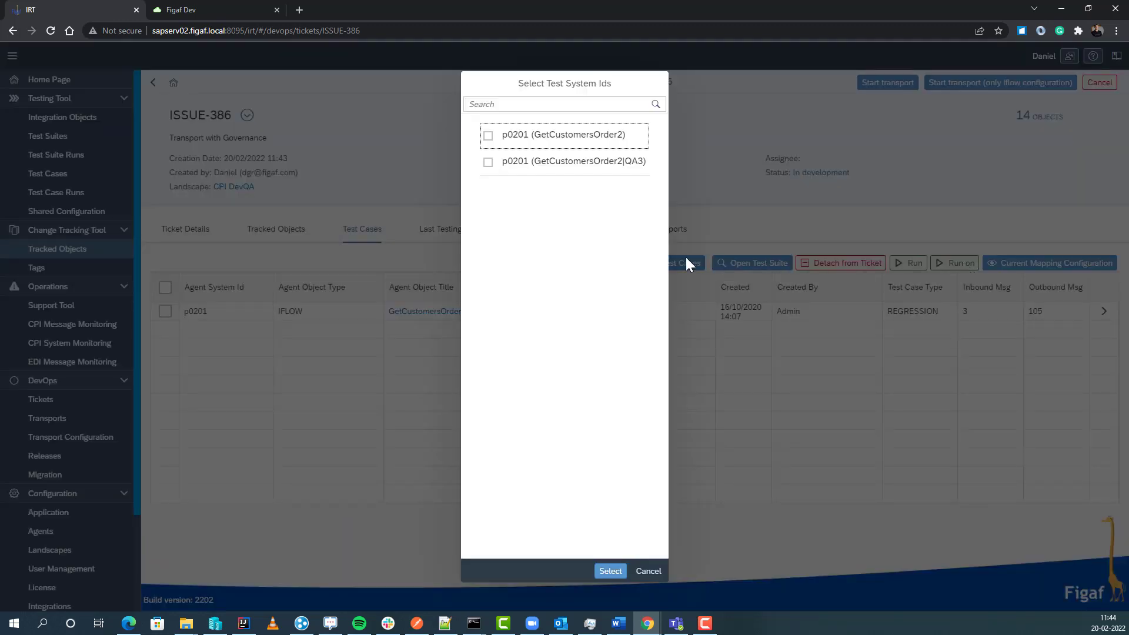
click(544, 140)
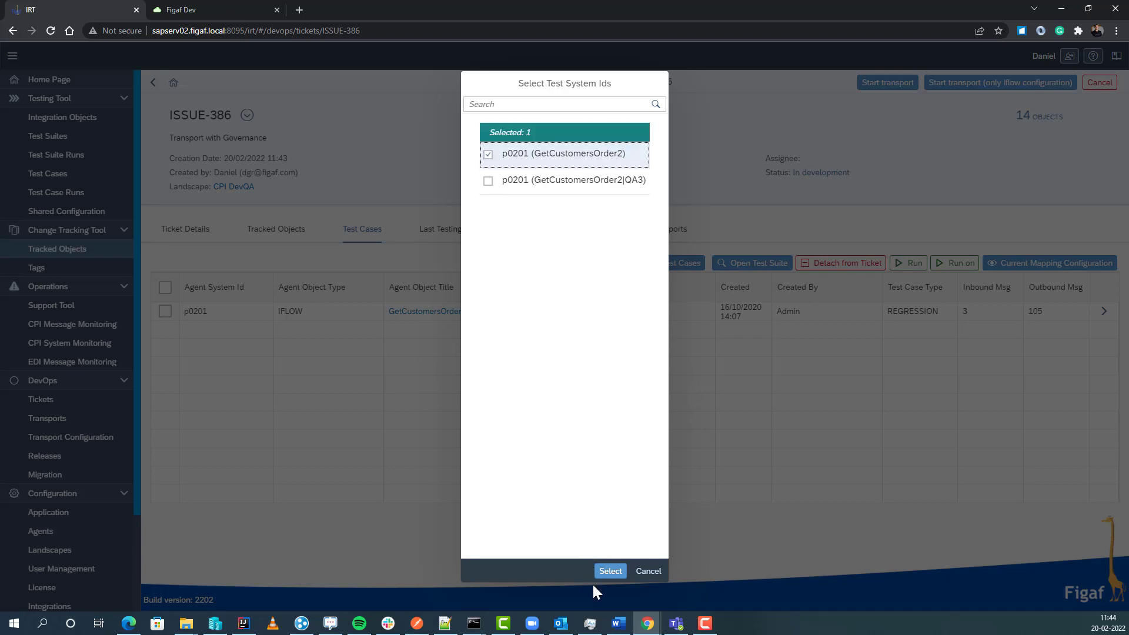
click(610, 571)
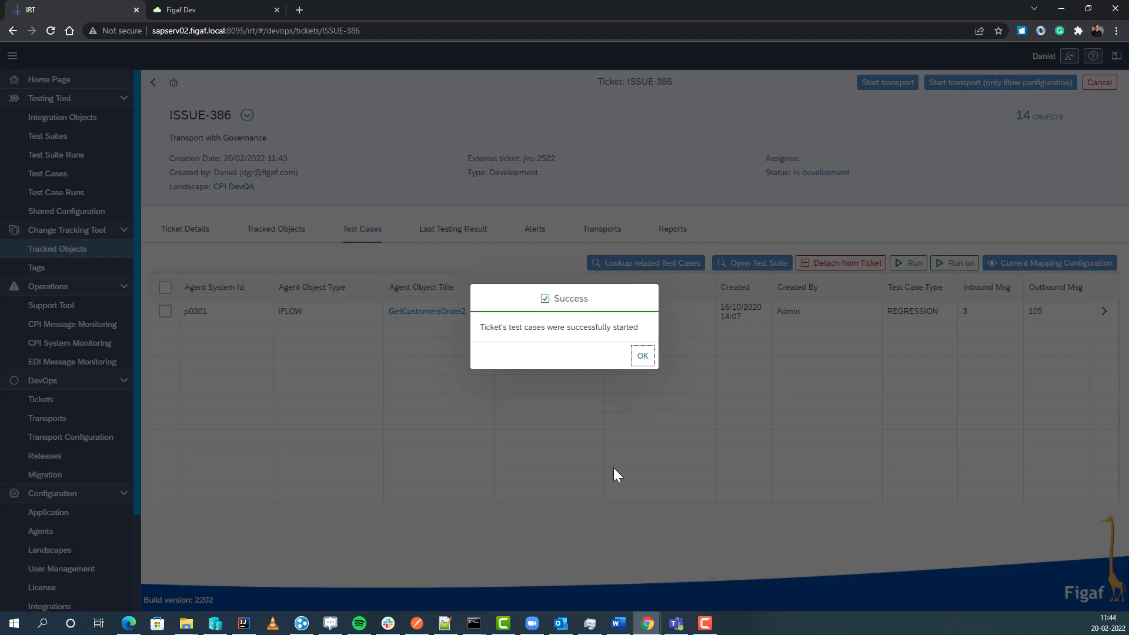
click(642, 358)
click(465, 247)
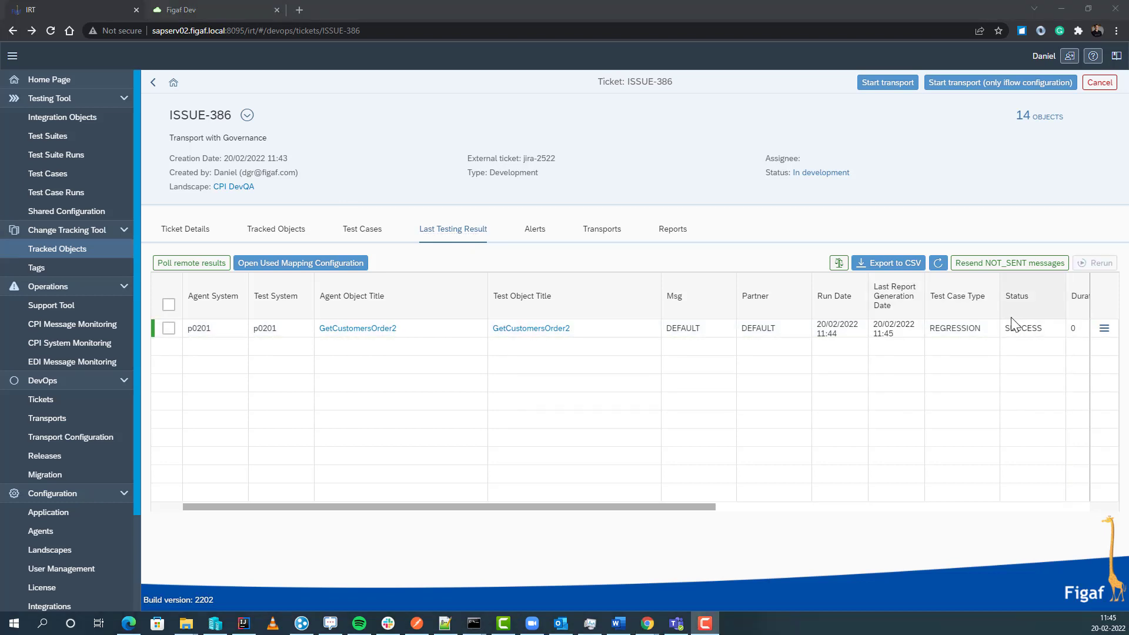
Step: Review one message step's expected-versus-actual diffs in the run results, then return to ISSUE-386
click(1104, 328)
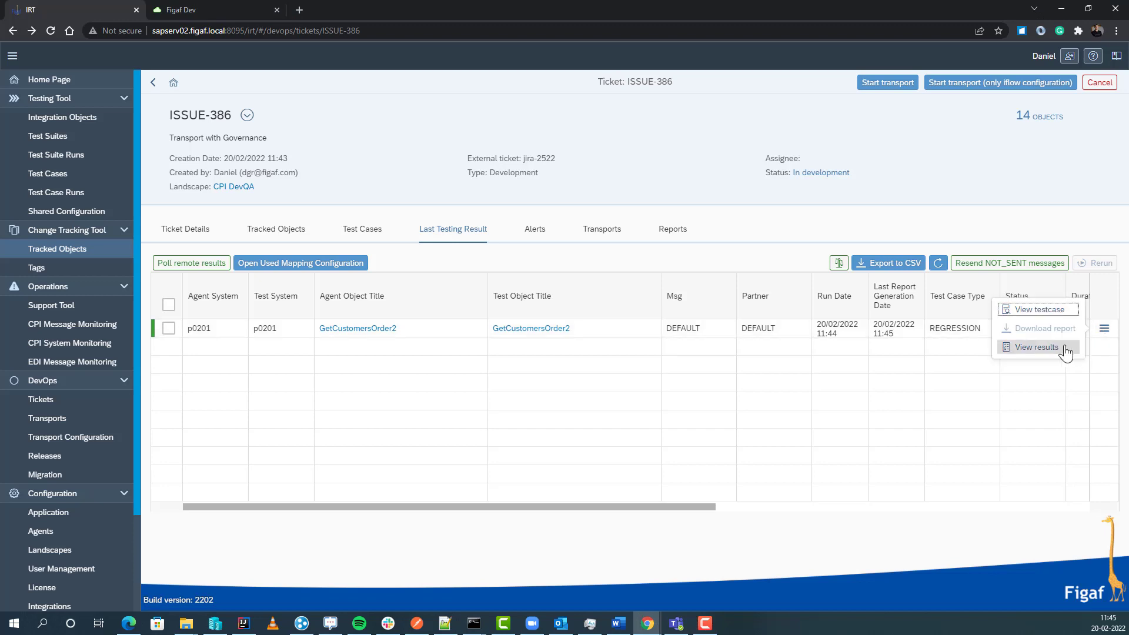
click(1052, 348)
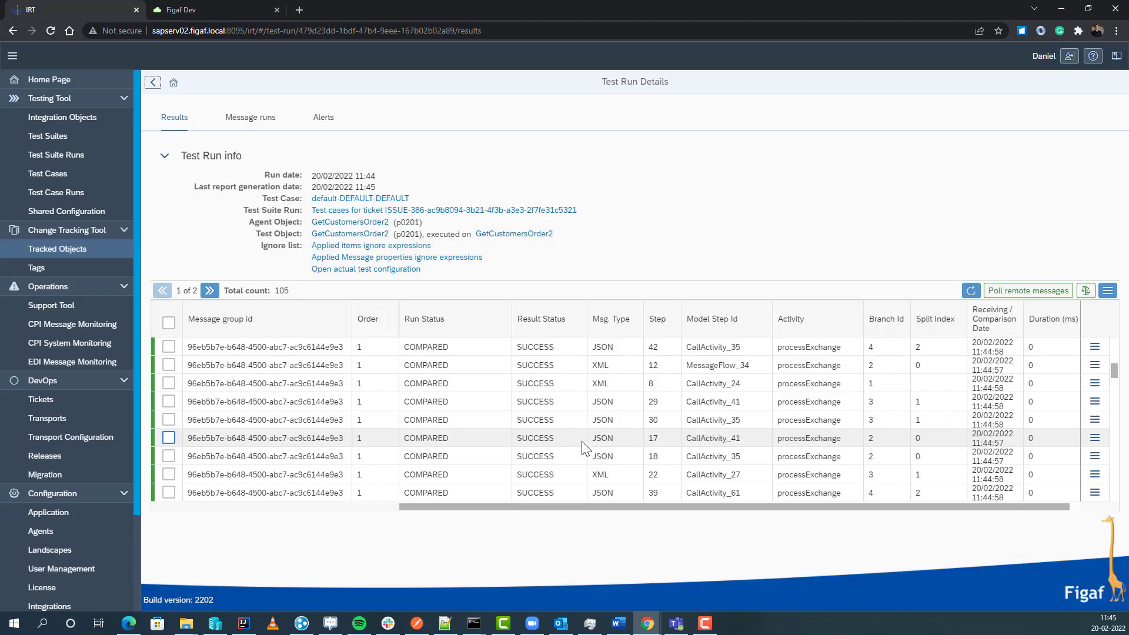
click(1096, 419)
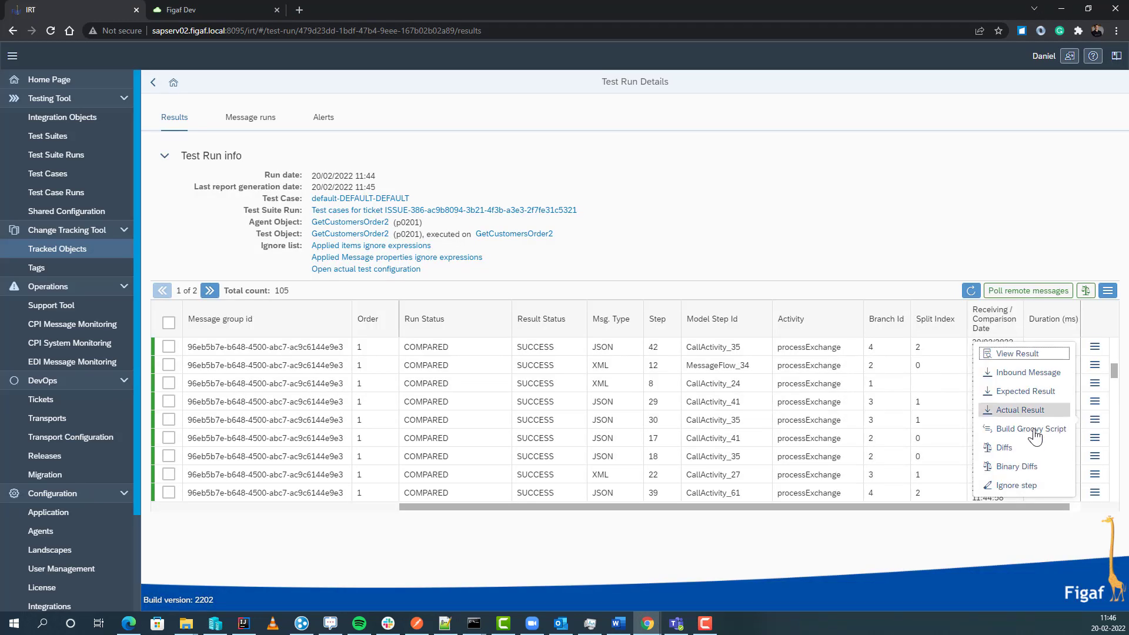
click(1004, 448)
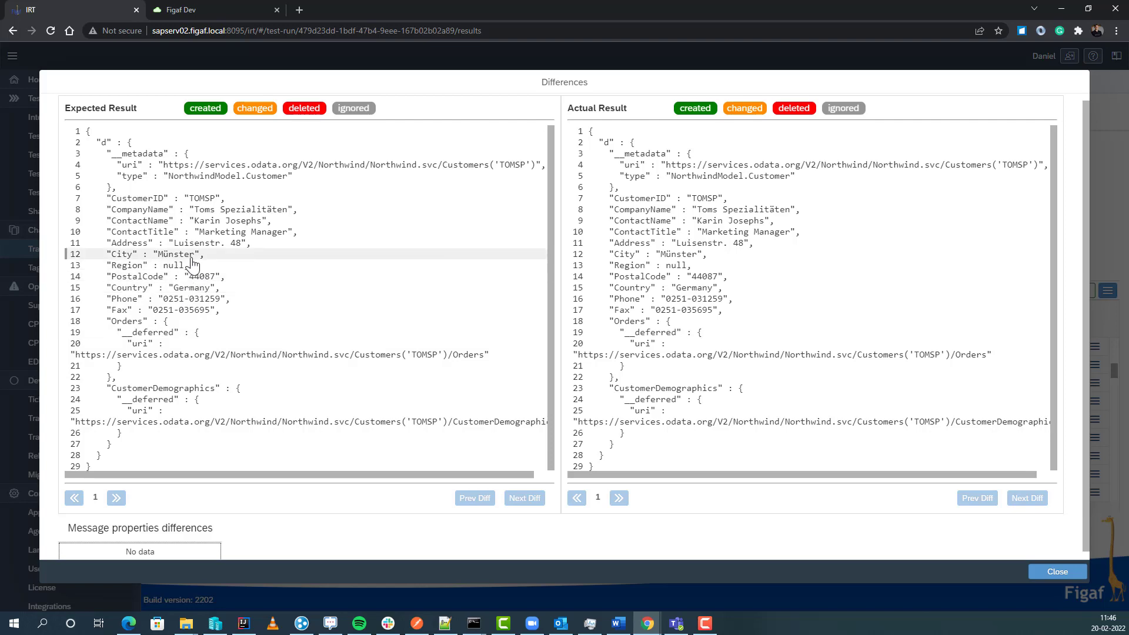
click(1056, 572)
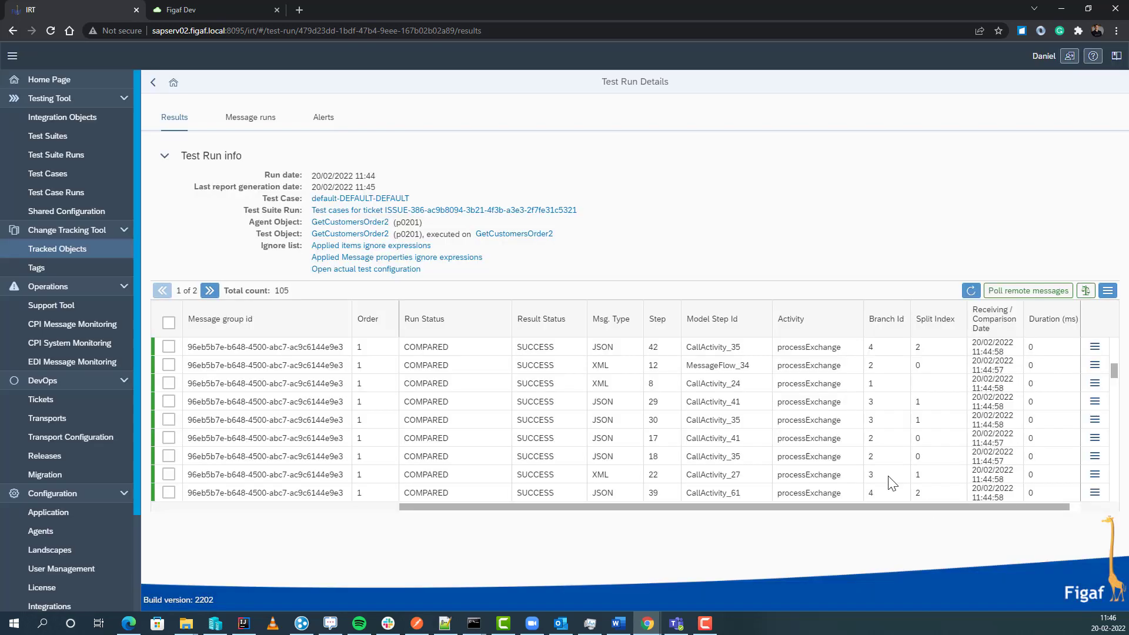
click(154, 84)
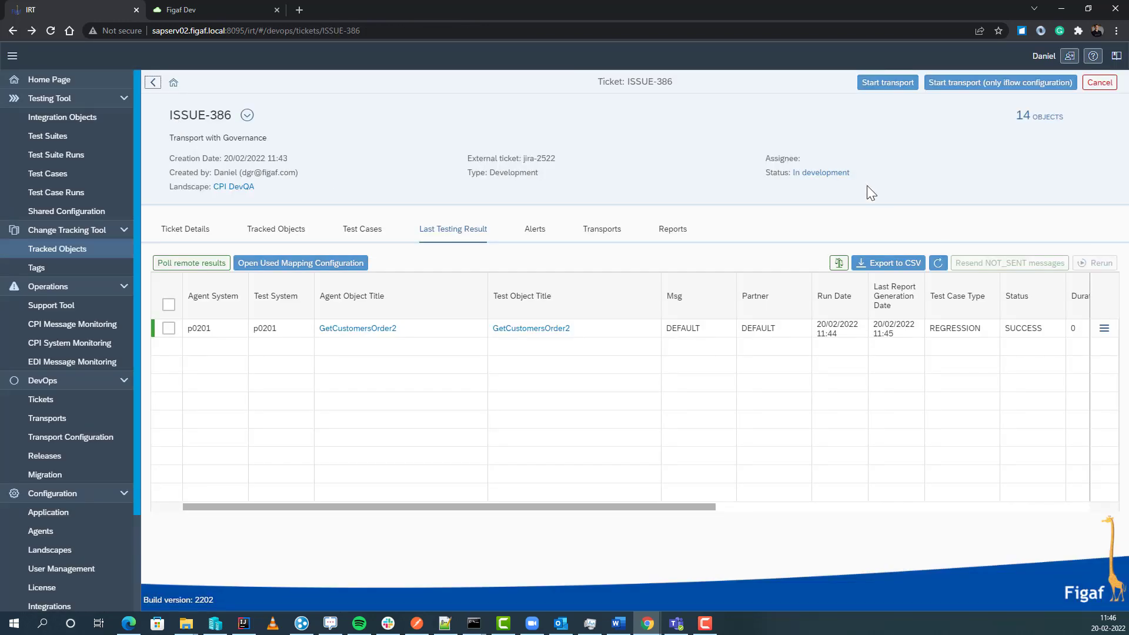
Step: Create the transport from ISSUE-386, open TRANSPORT-595, and open the CPI_IFLOW configuration
click(889, 89)
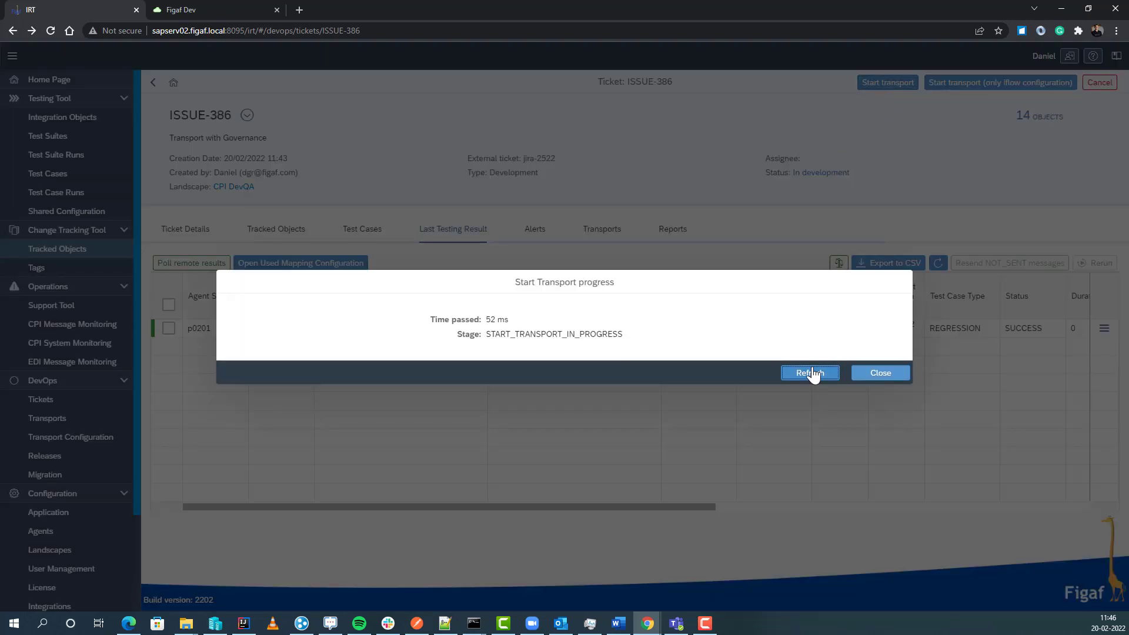
click(811, 377)
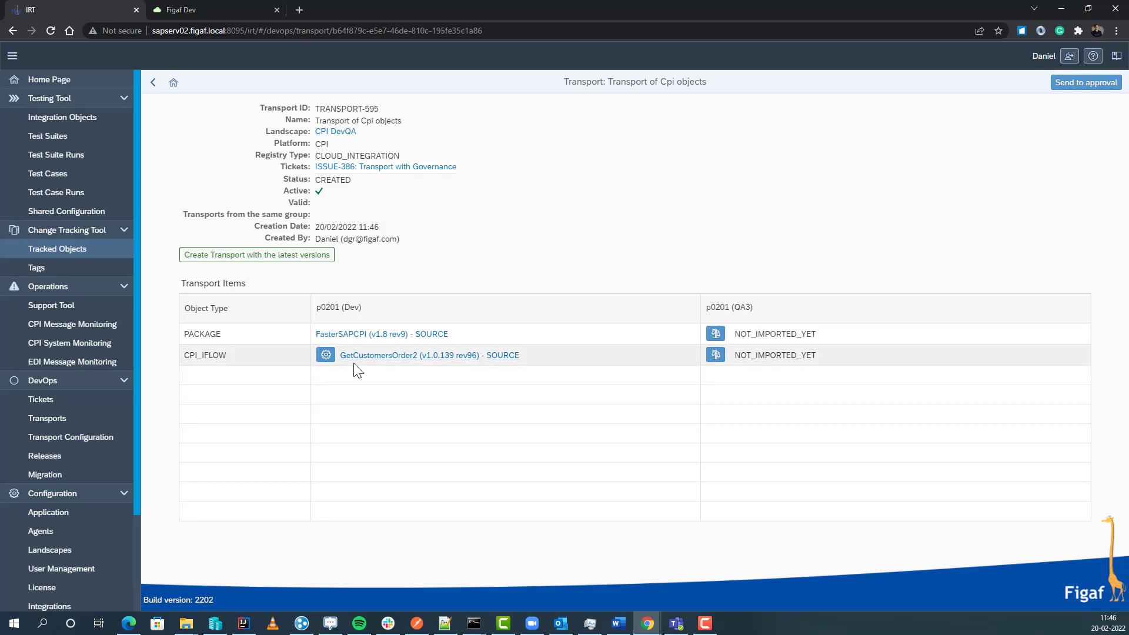
click(325, 355)
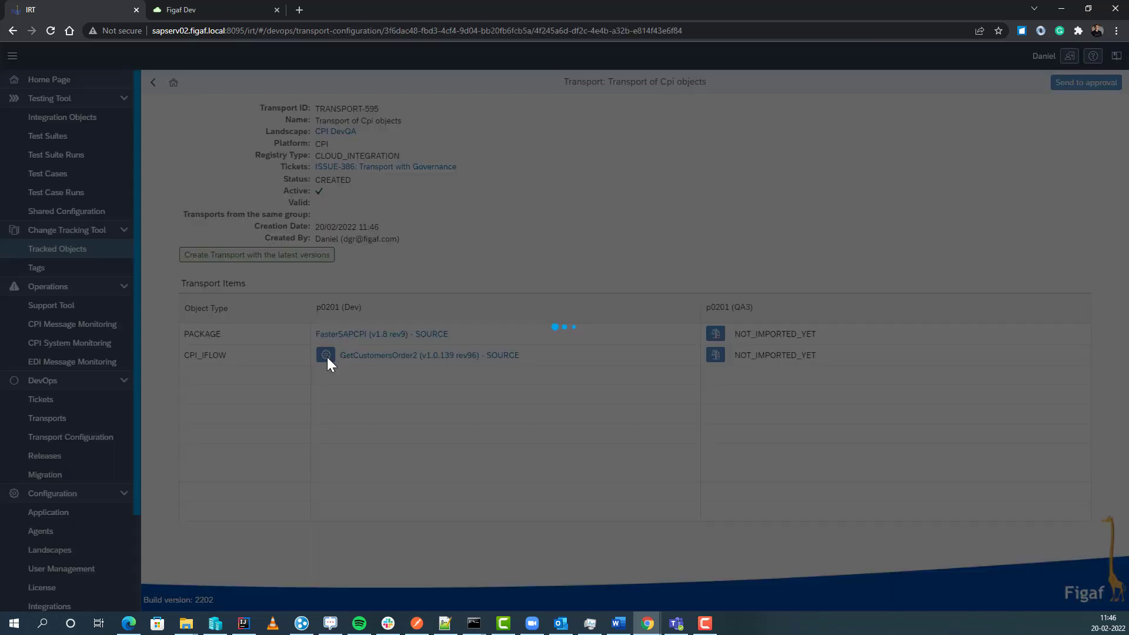
Step: Override QA3 values: SAPSYSTEM to HANATST and apikey to a new value, then save
scroll(341, 404, down, 1)
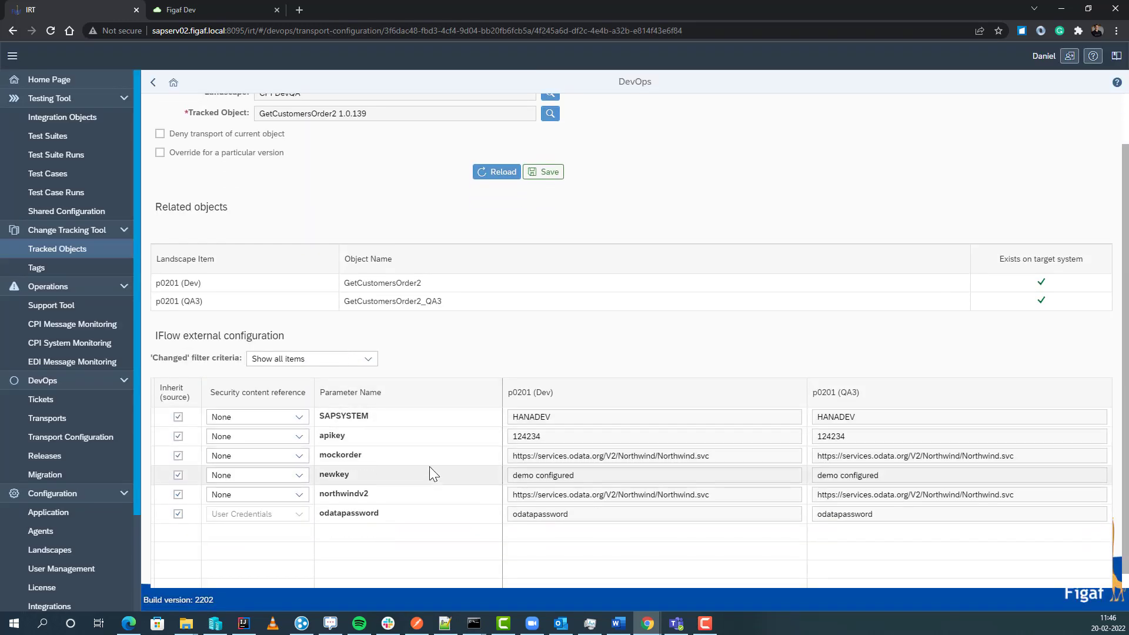
click(178, 416)
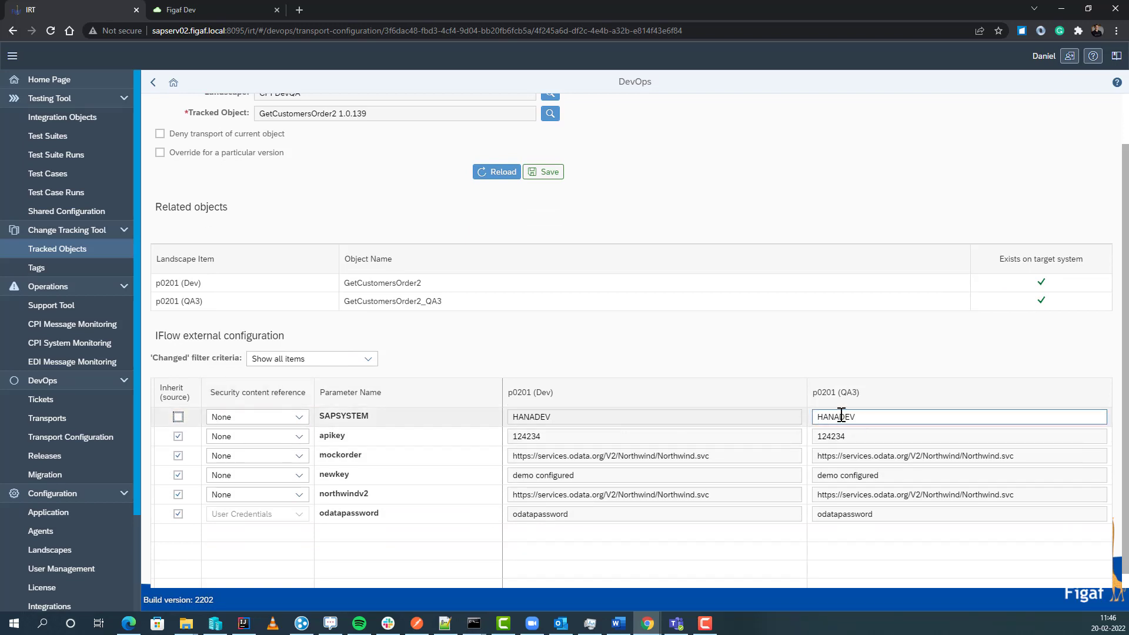
drag(839, 417, 1027, 415)
text(TST)
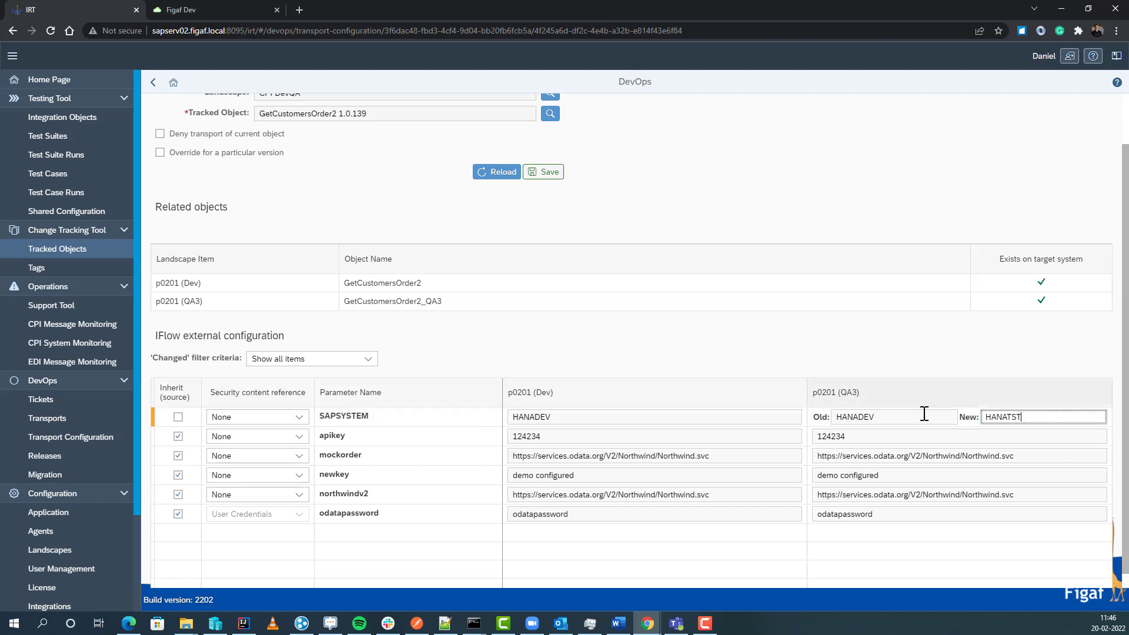
click(178, 436)
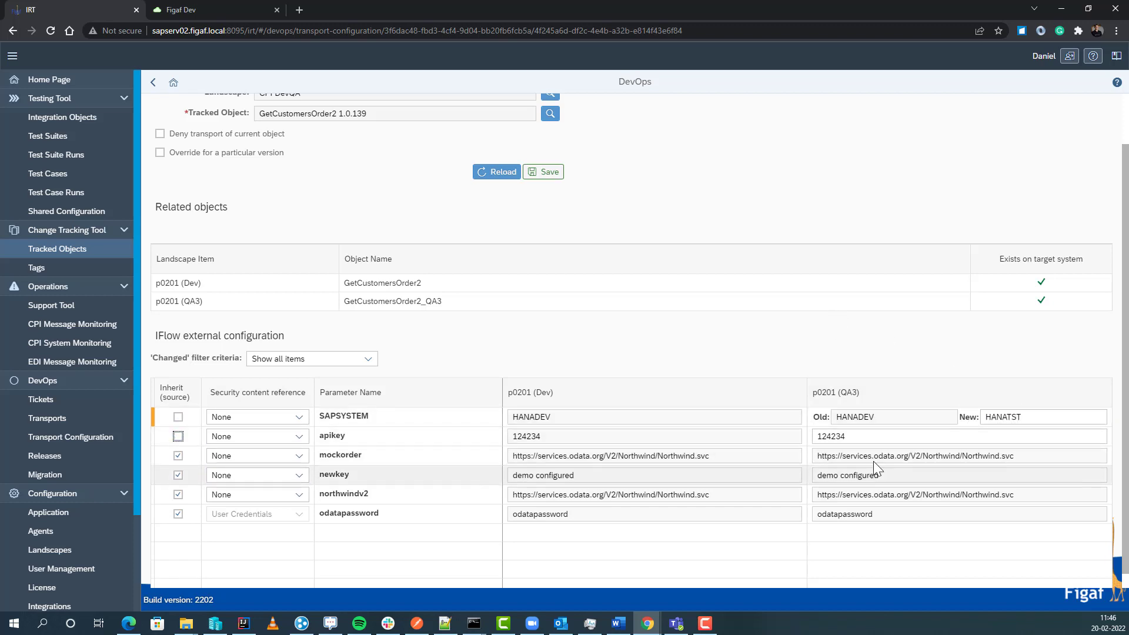
click(865, 436)
double_click(856, 436)
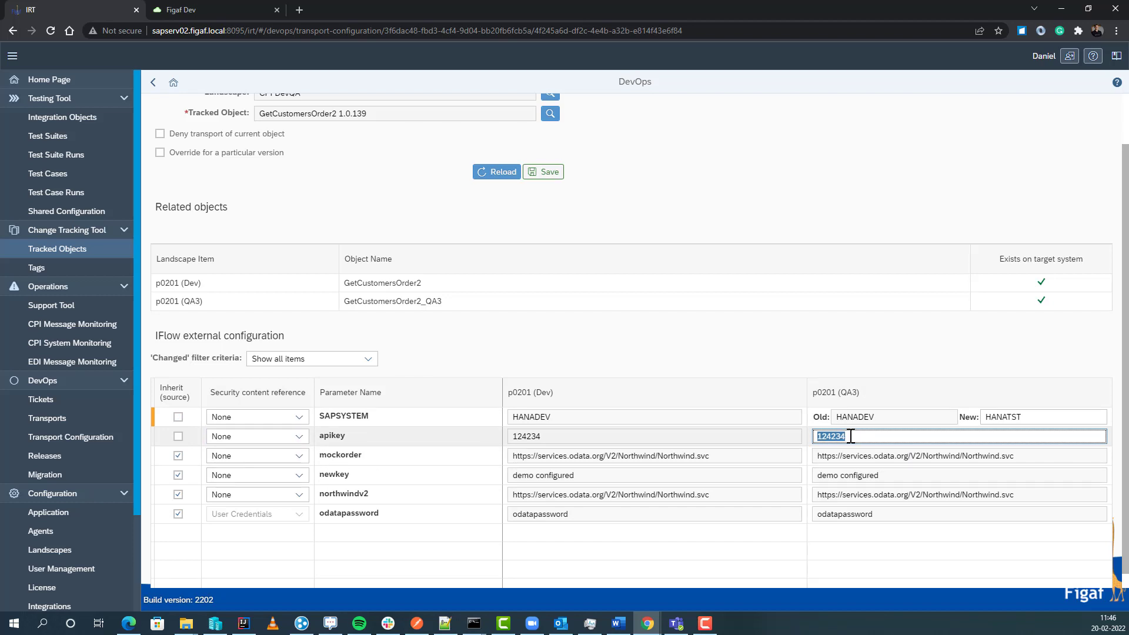
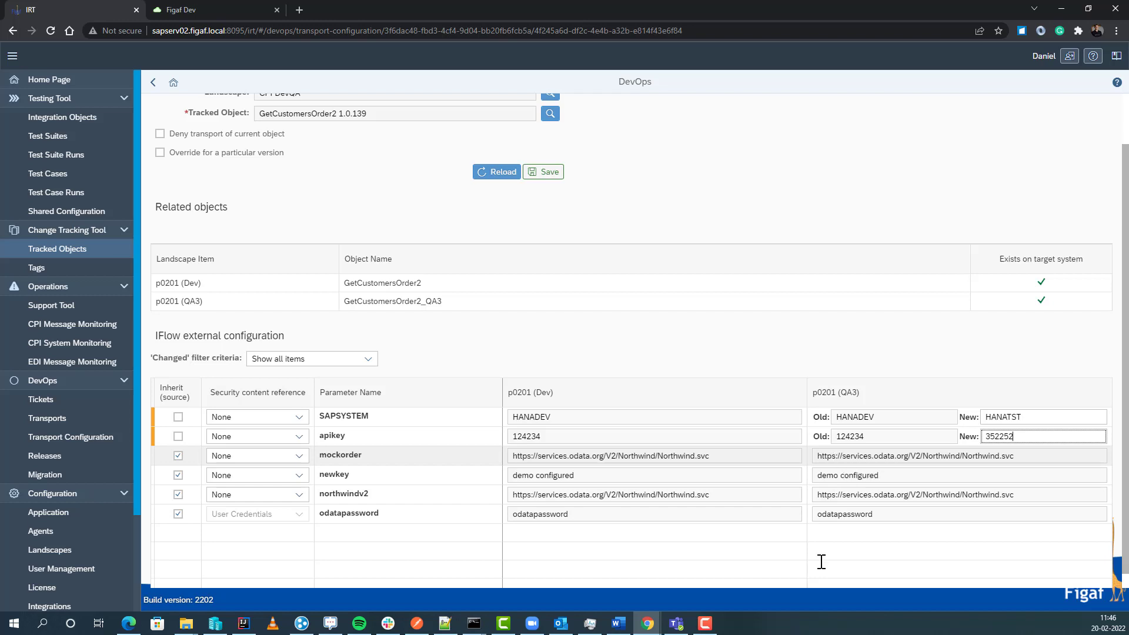
click(541, 172)
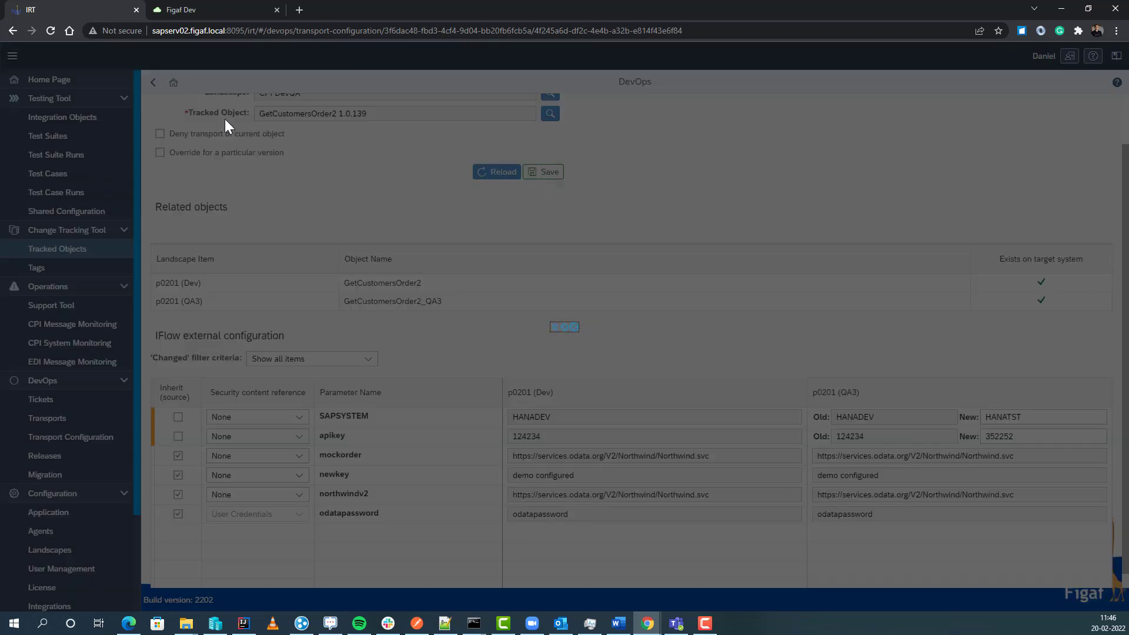
click(644, 354)
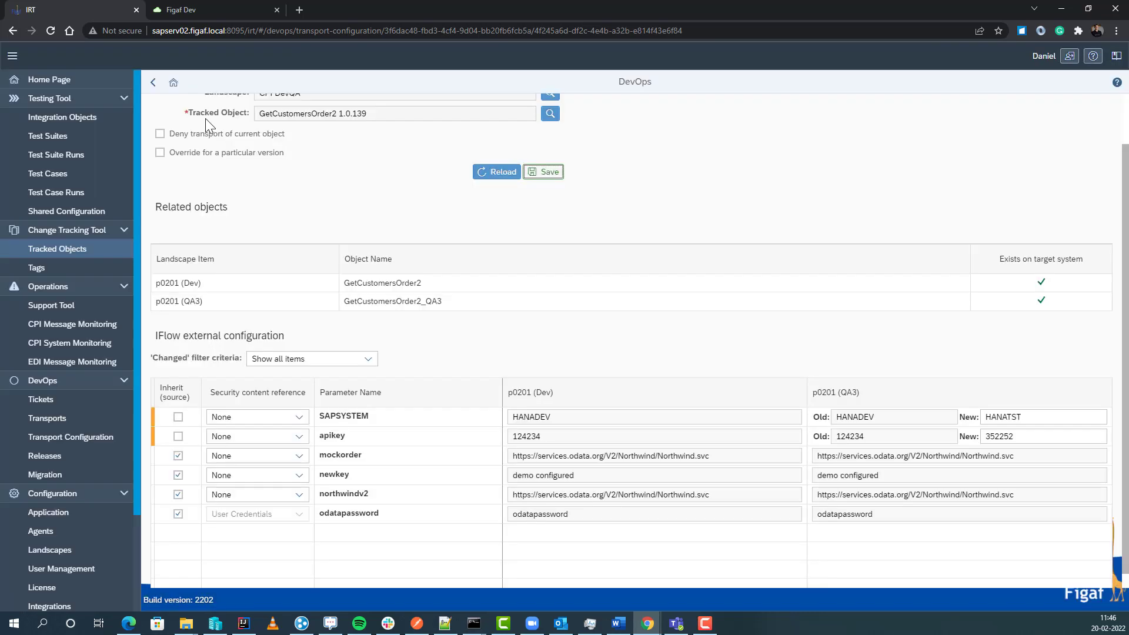
Step: Filter to changed parameters, show all again, and return to TRANSPORT-595
click(314, 359)
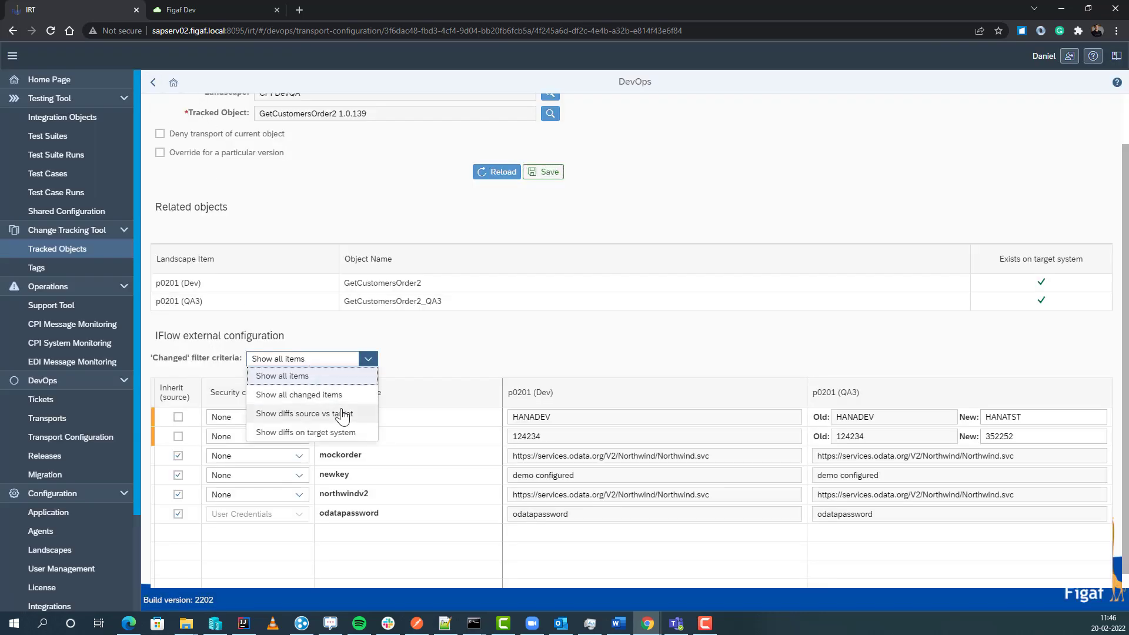
click(328, 395)
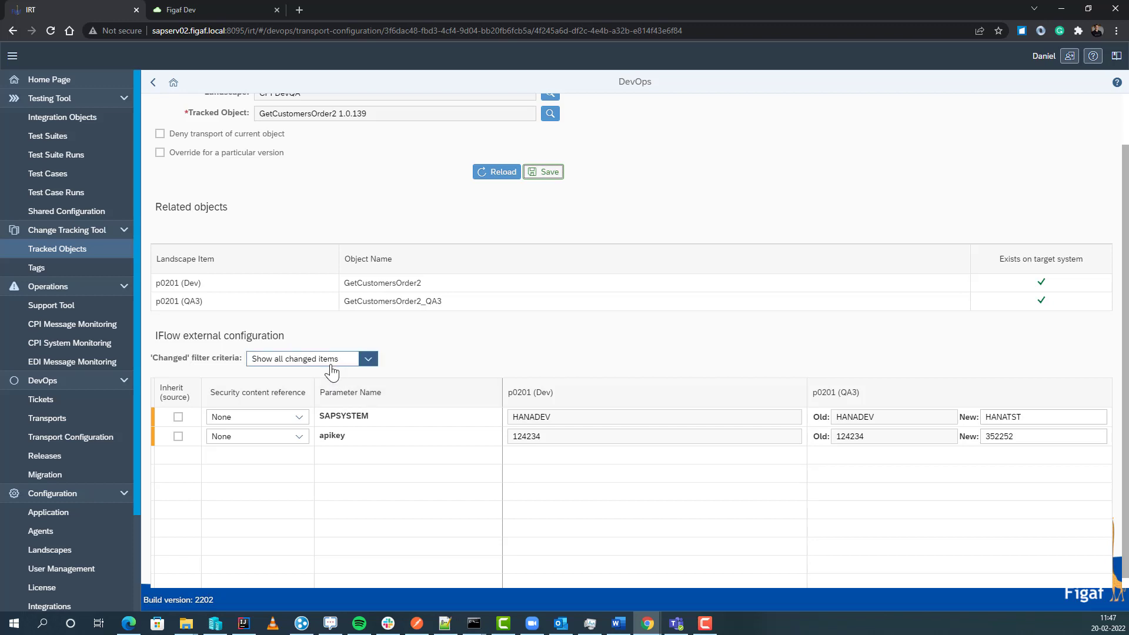
click(350, 360)
click(322, 377)
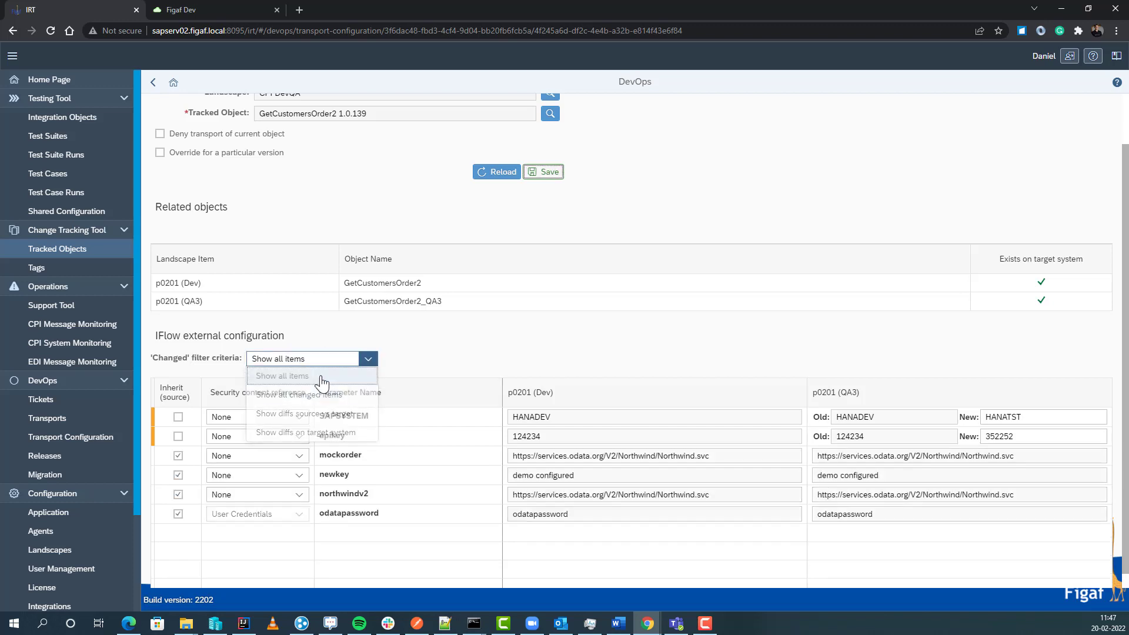
click(153, 82)
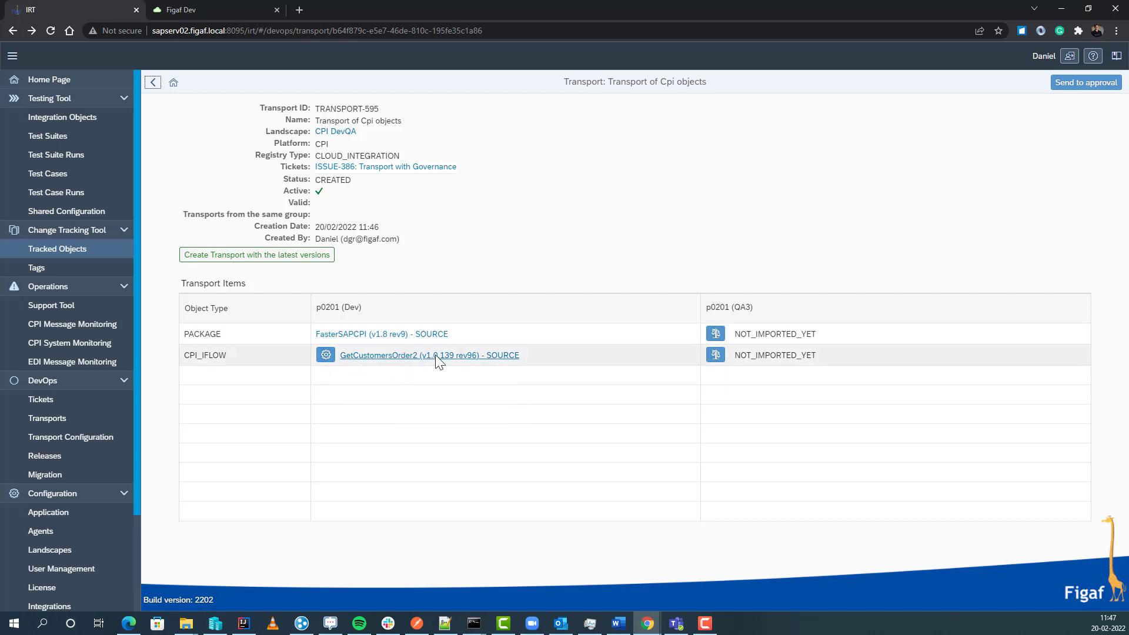
click(715, 355)
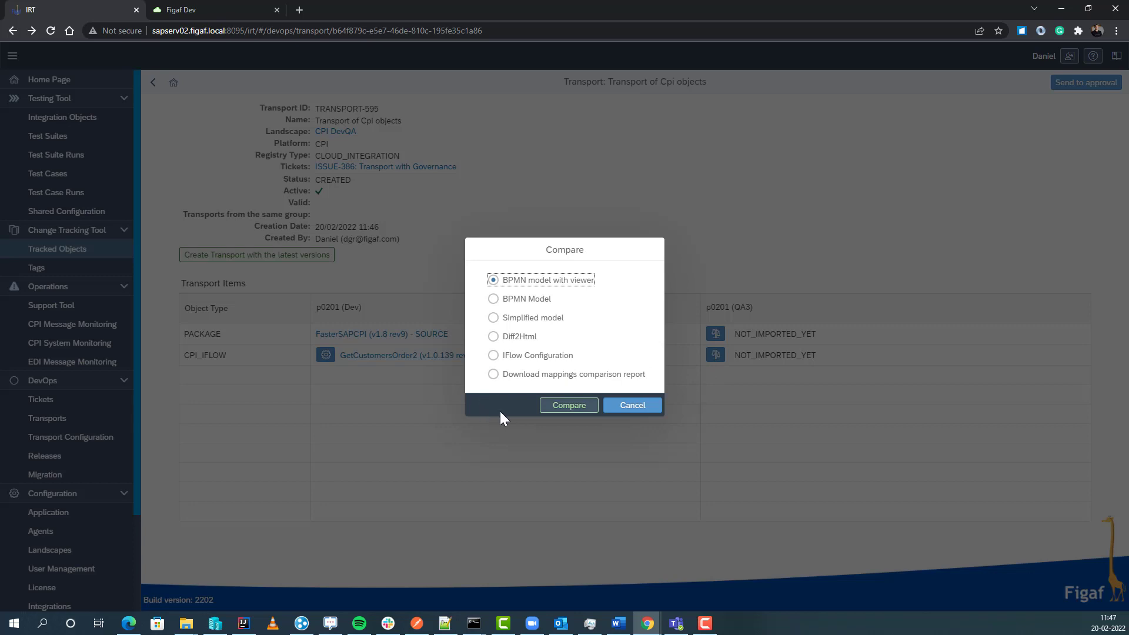
click(560, 409)
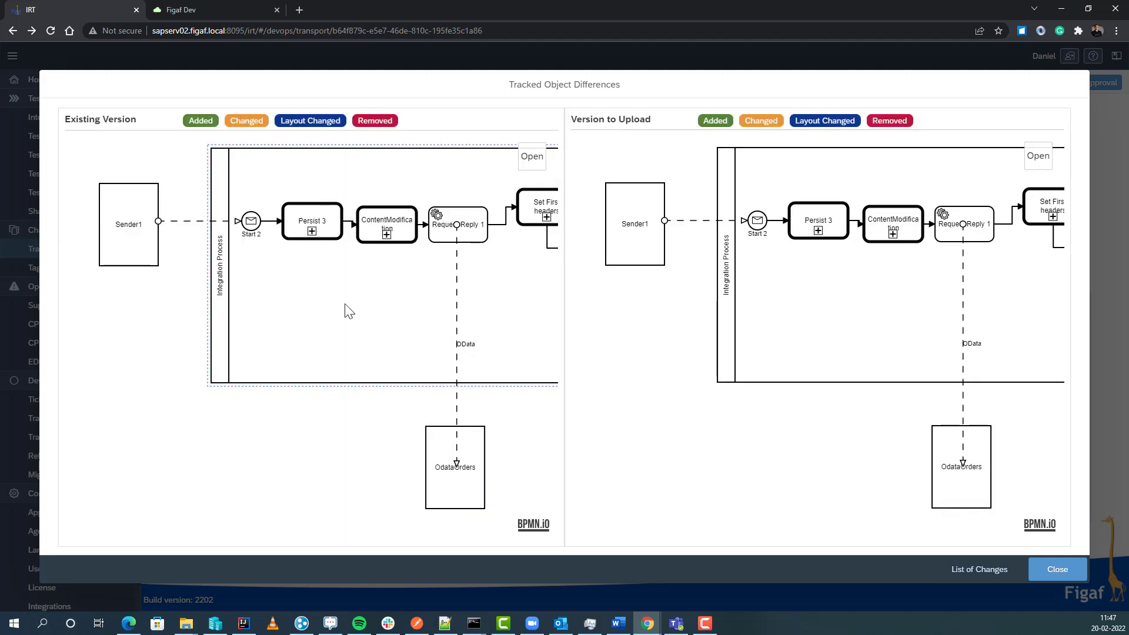
drag(347, 310, 6, 306)
drag(382, 353, 178, 320)
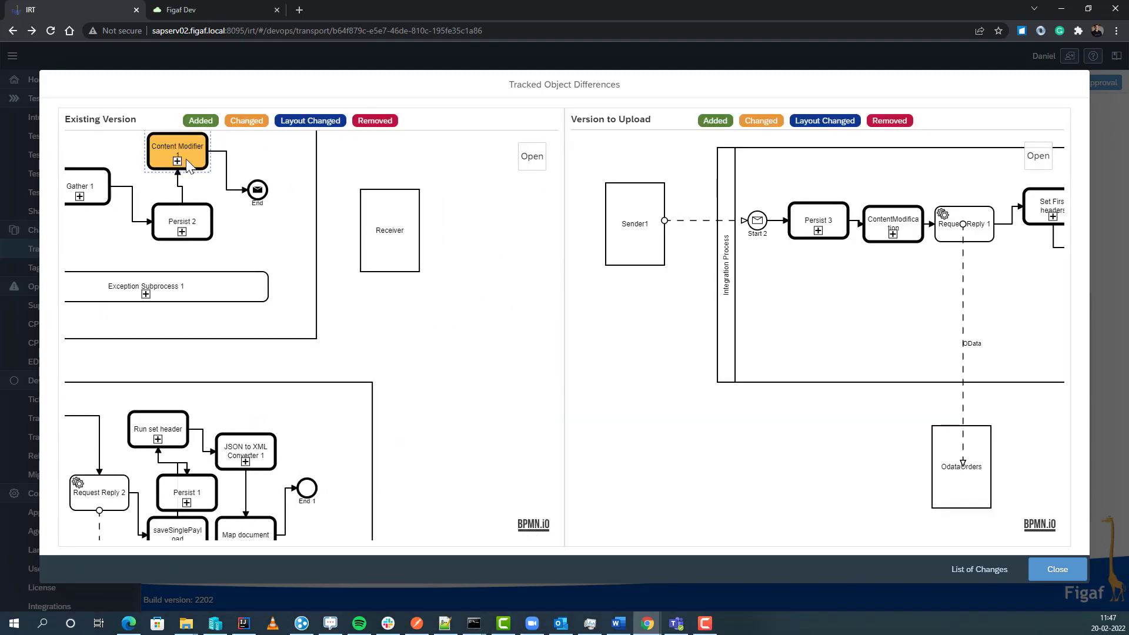
click(178, 166)
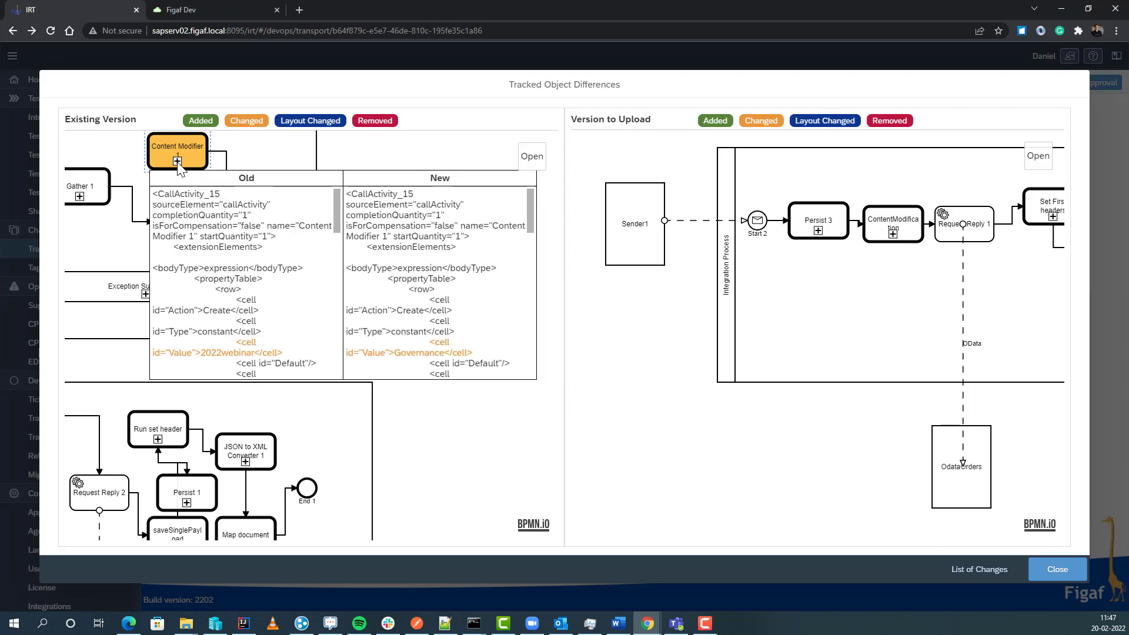
scroll(230, 310, down, 1)
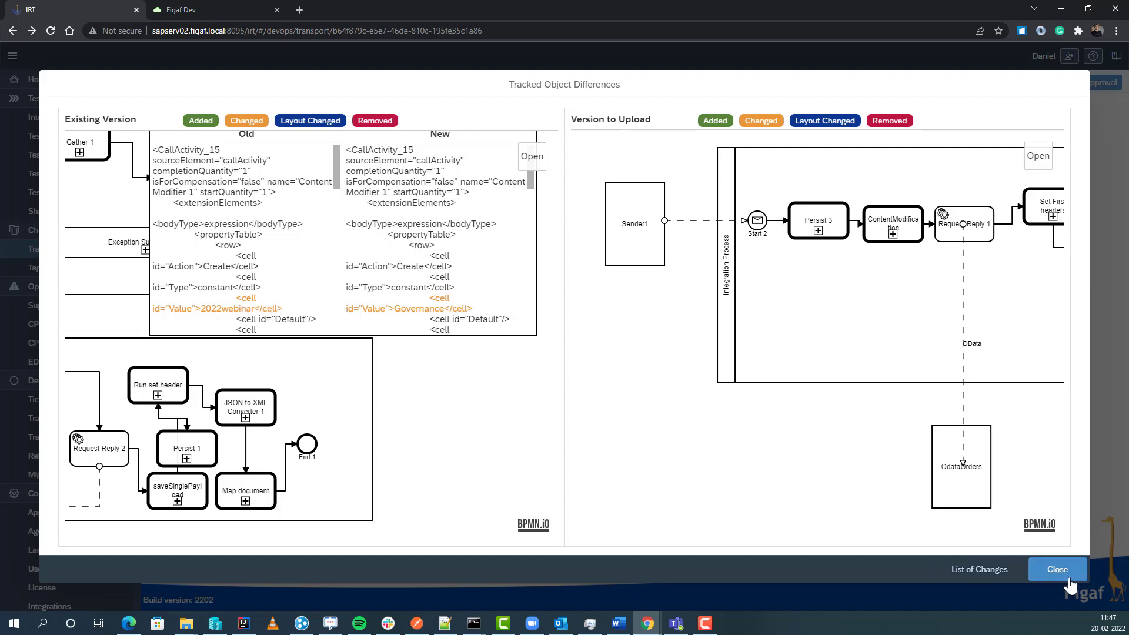
scroll(879, 419, right, 10)
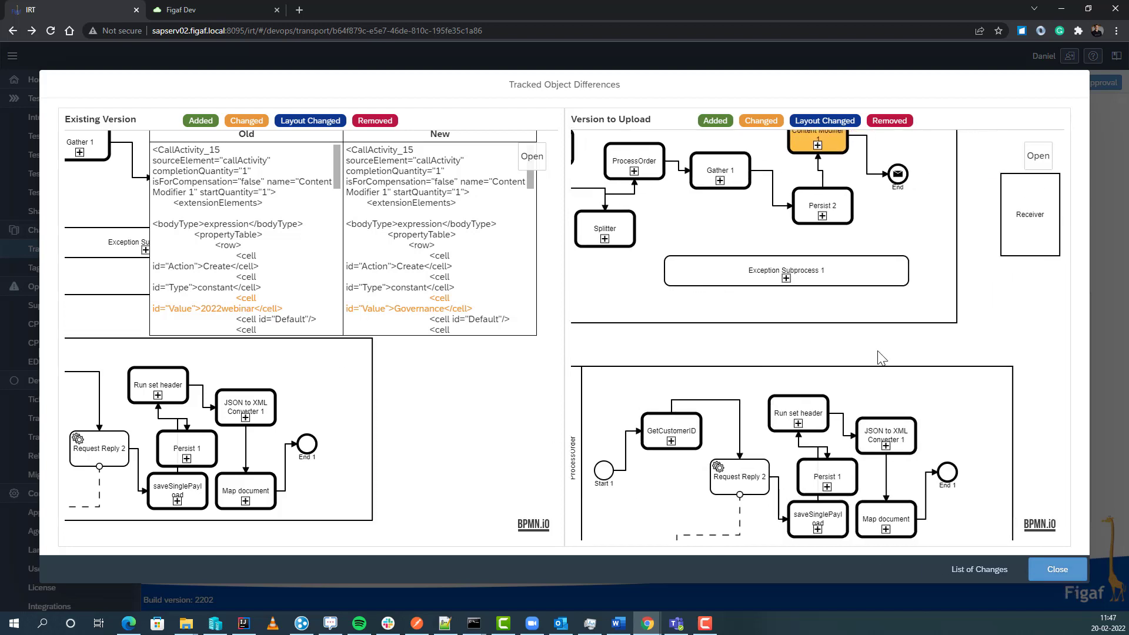
drag(801, 389, 877, 327)
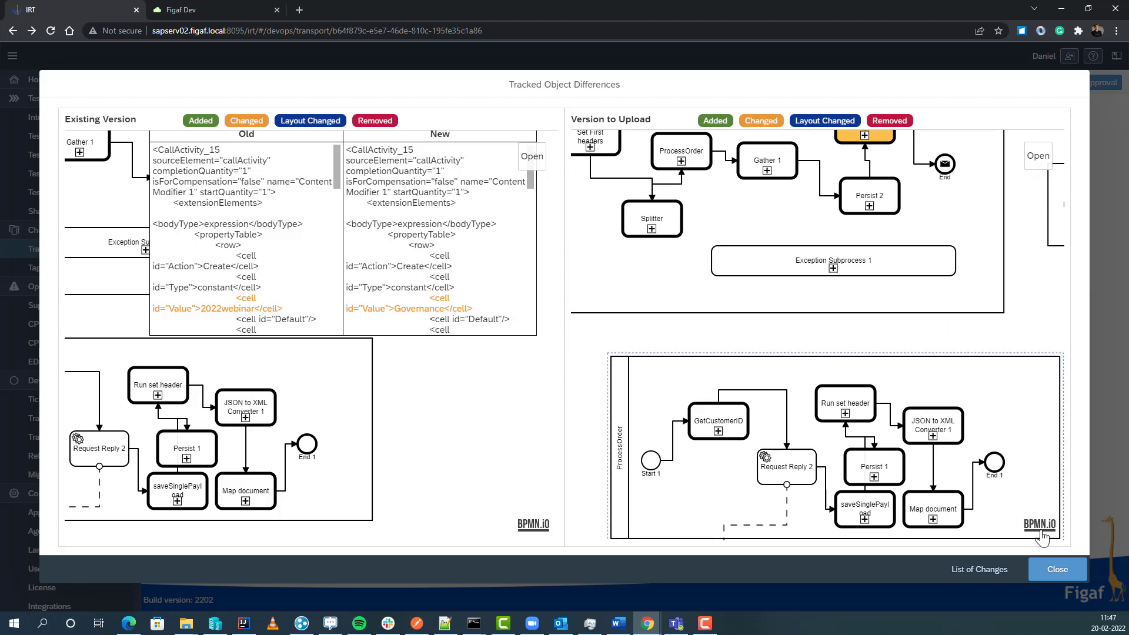
click(1051, 568)
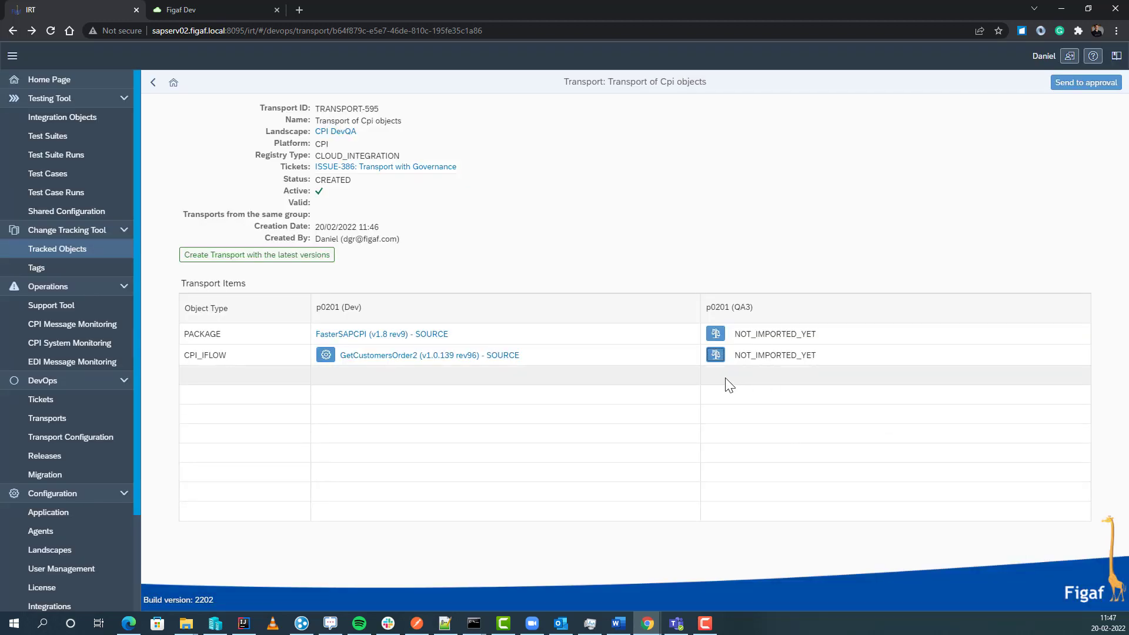
Step: Run a Diff2Html comparison on the iflow and review demo2.groovy's BankAccount header change
click(716, 356)
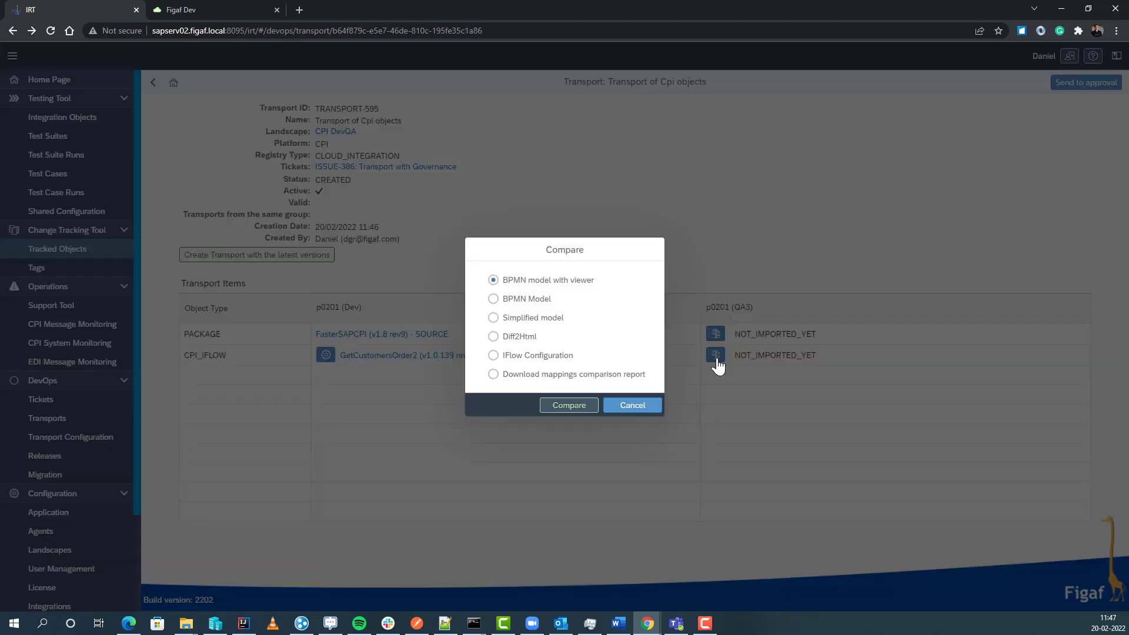
click(507, 337)
click(569, 406)
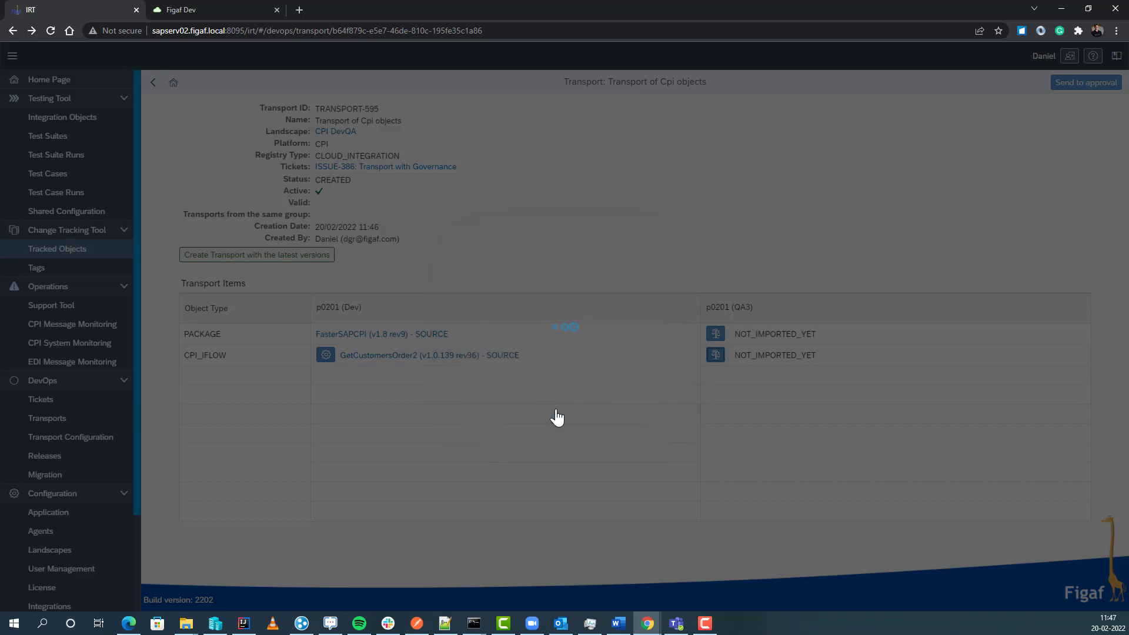
scroll(244, 290, down, 4)
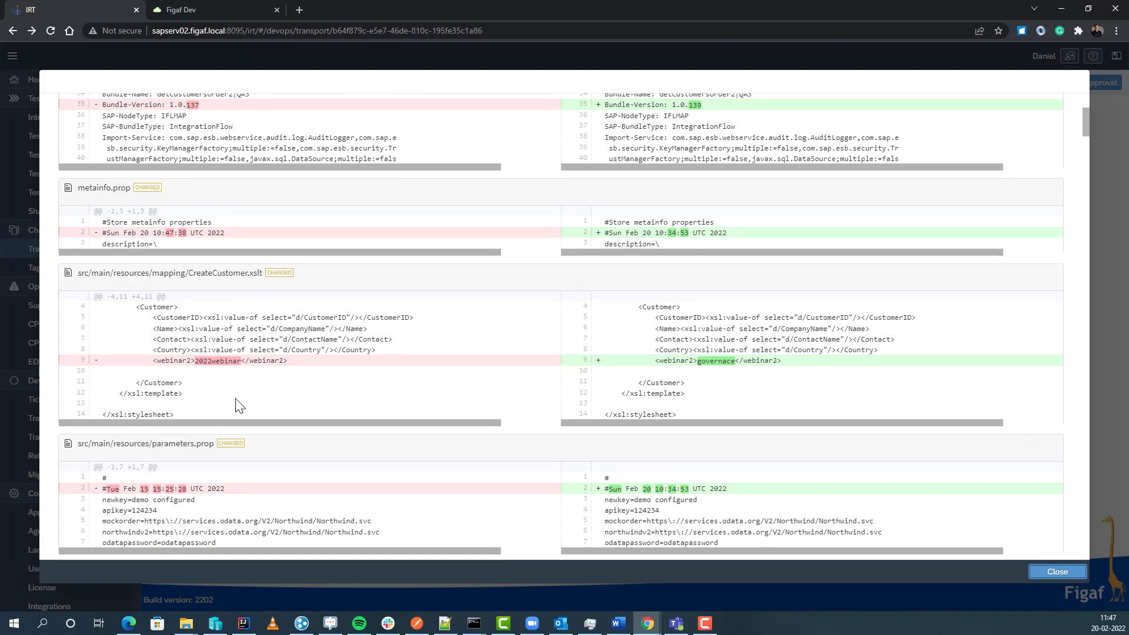
scroll(627, 423, down, 4)
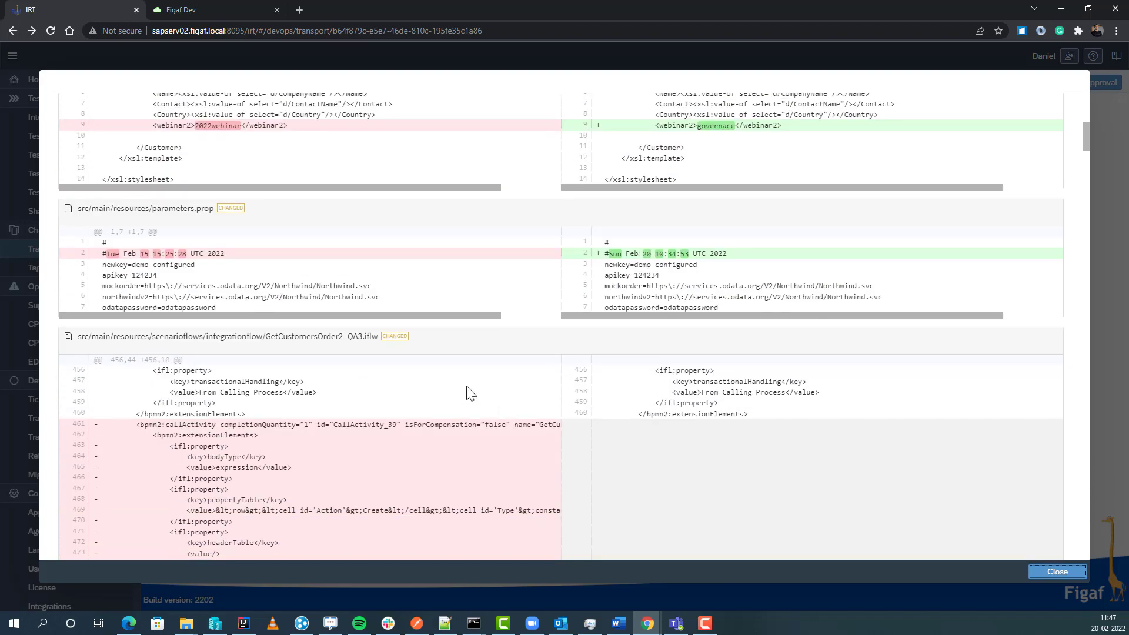
scroll(349, 355, down, 9)
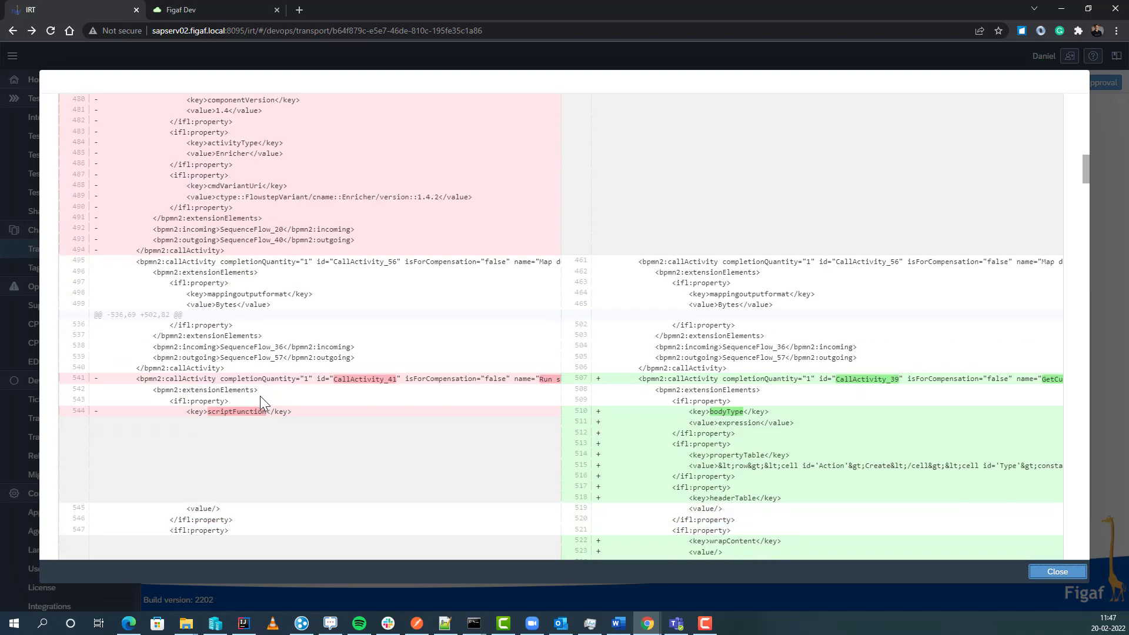
drag(1090, 169, 1058, 555)
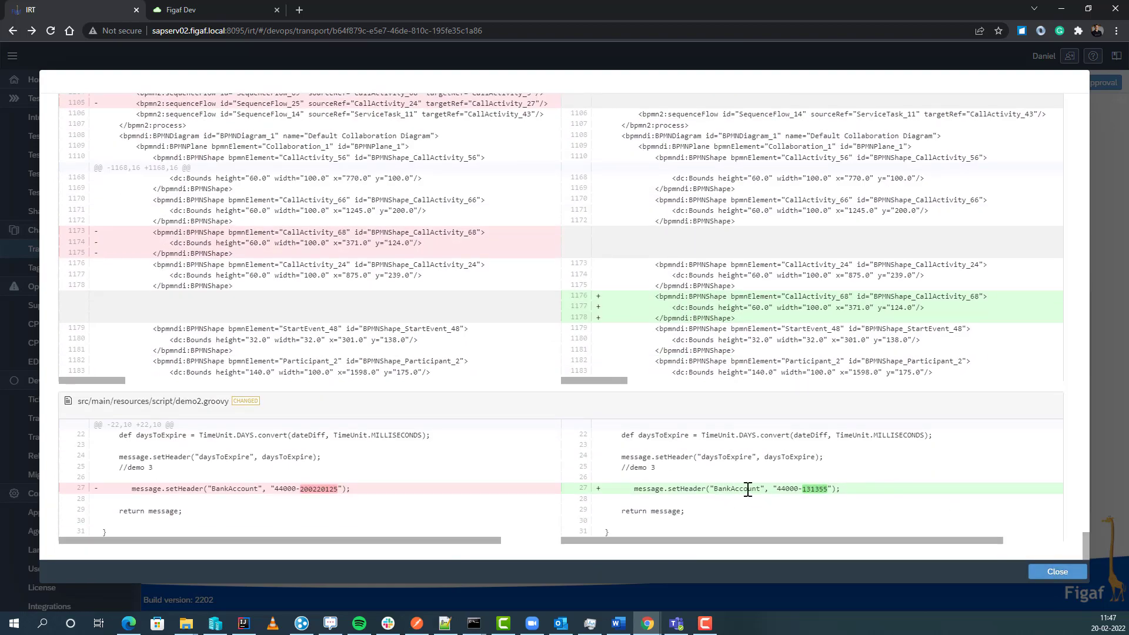
click(1037, 572)
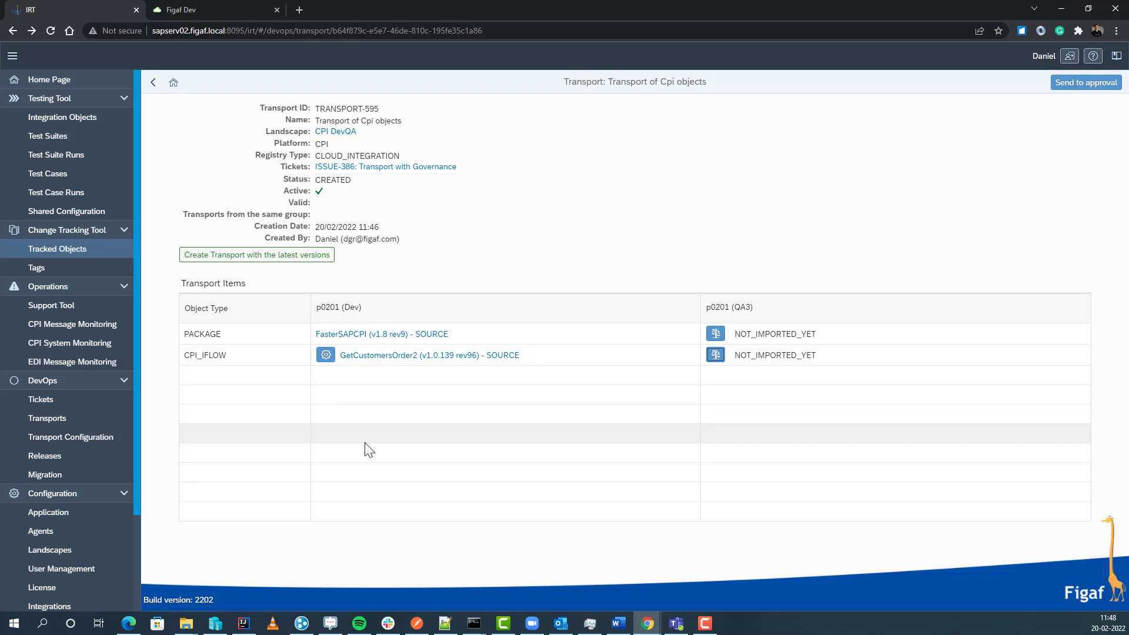
Step: Send TRANSPORT-595 for approval and recheck GetCustomersOrder2's QA3 transport configuration
click(1068, 89)
click(647, 356)
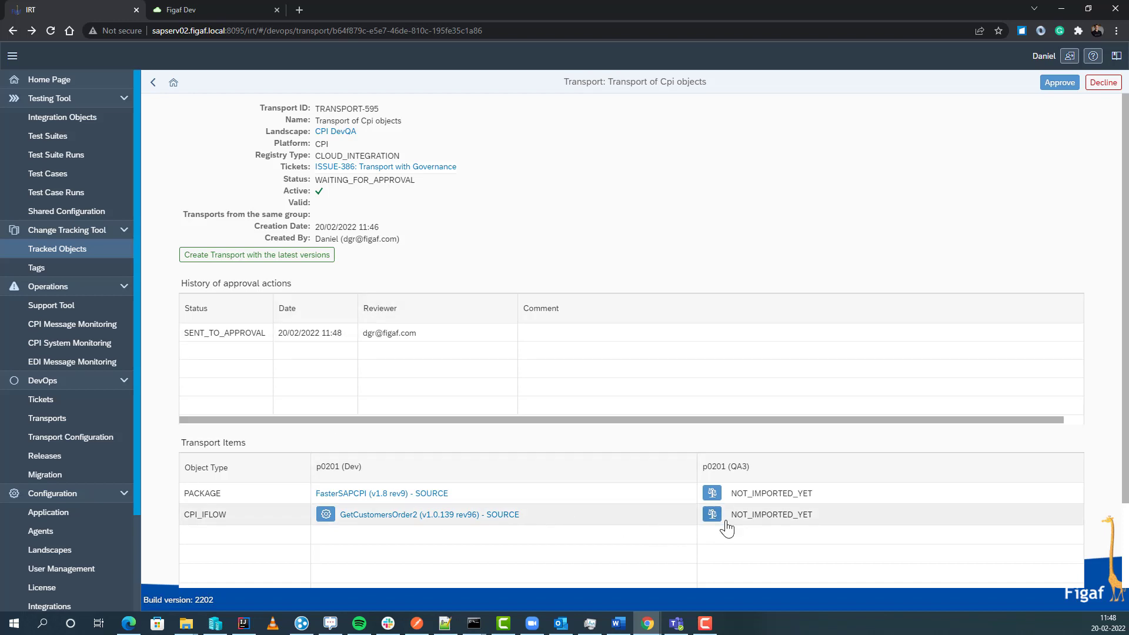
click(325, 515)
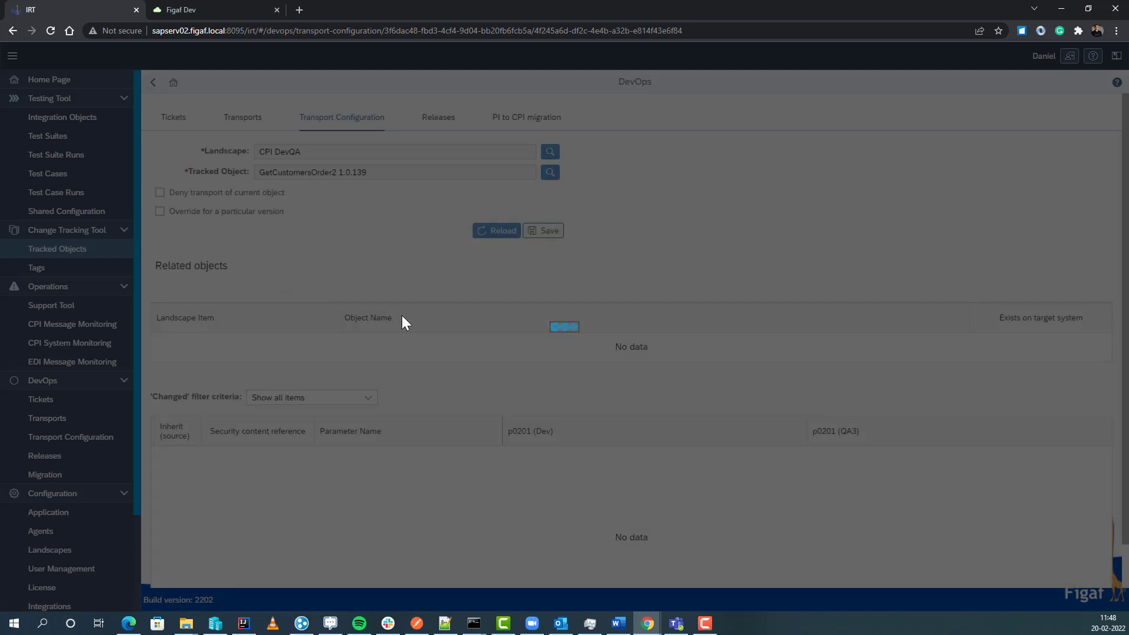
scroll(565, 461, down, 1)
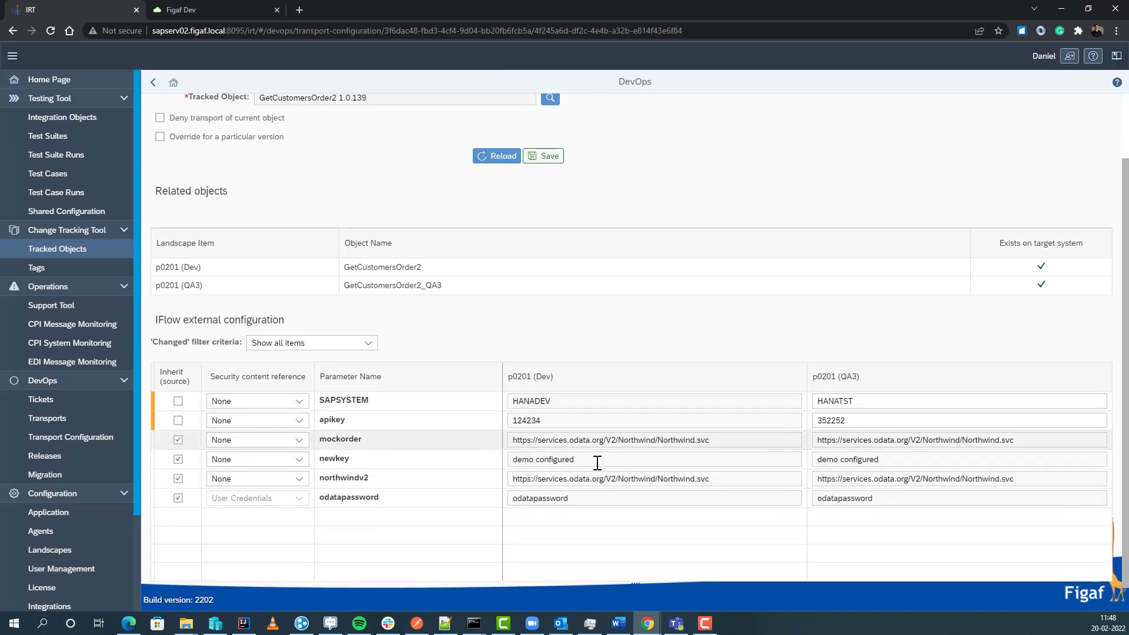
click(323, 345)
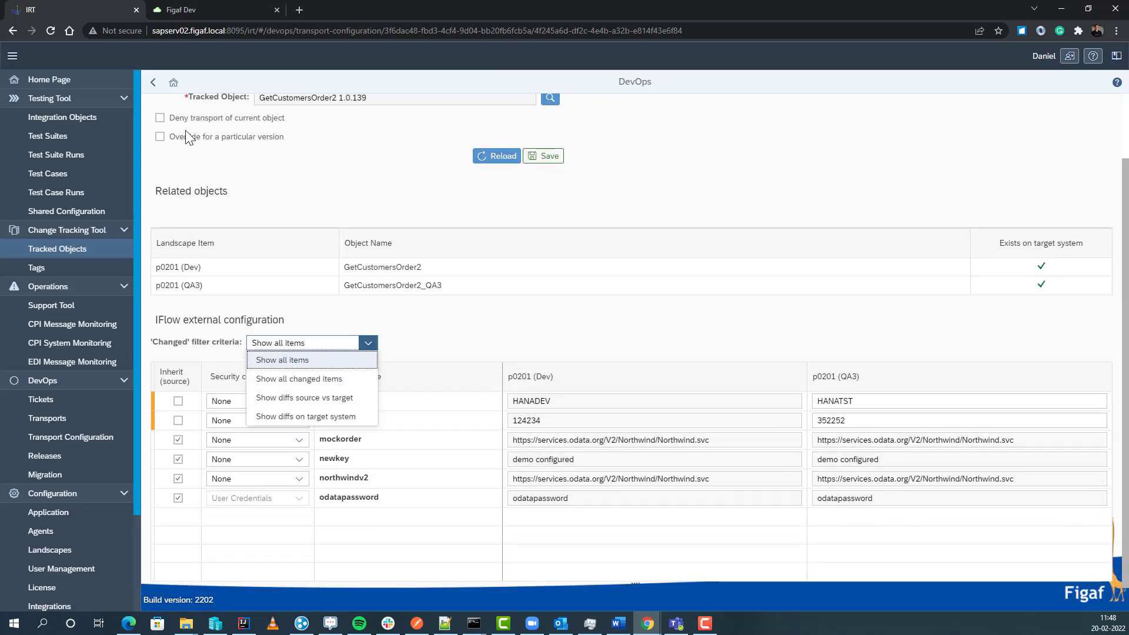
click(153, 81)
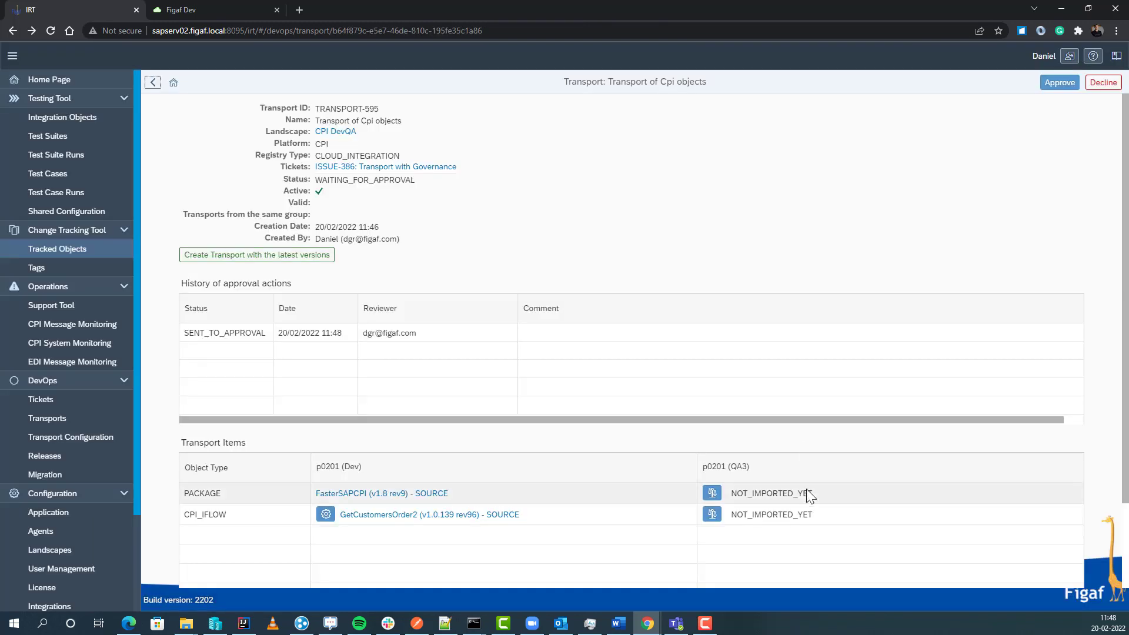
Step: Approve TRANSPORT-595 without a comment and start its import into QA3
click(713, 512)
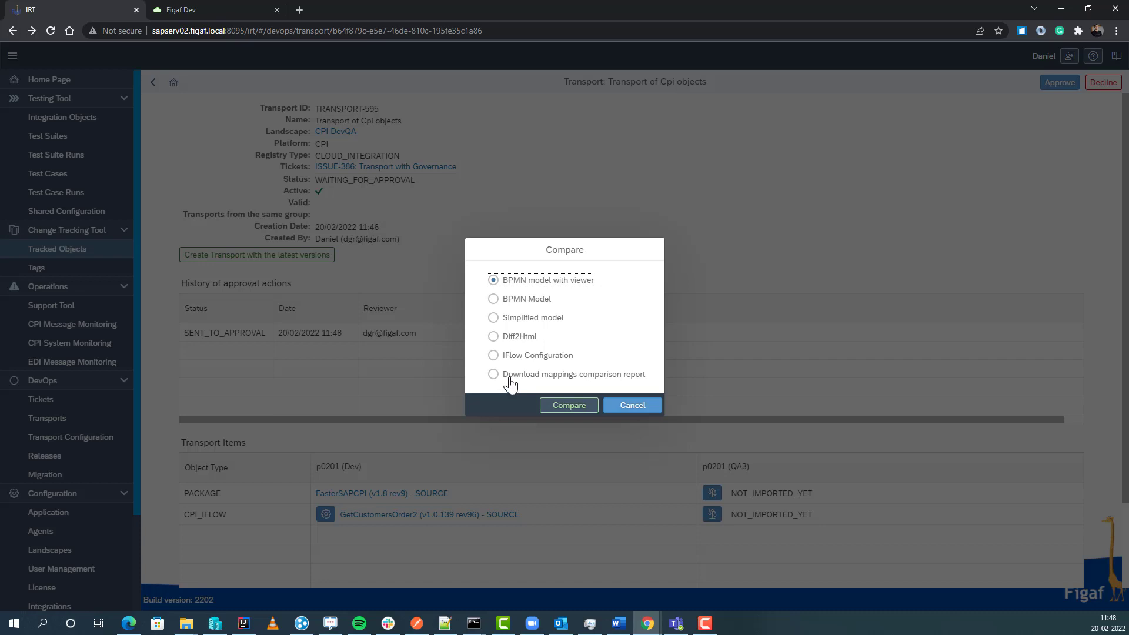
click(639, 405)
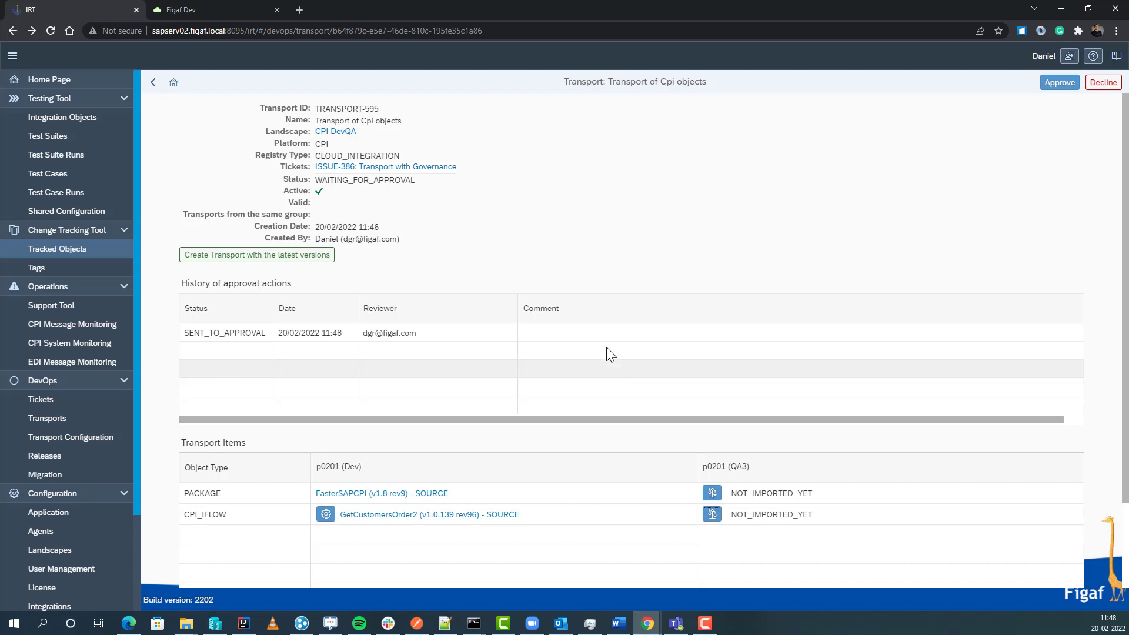
click(1072, 89)
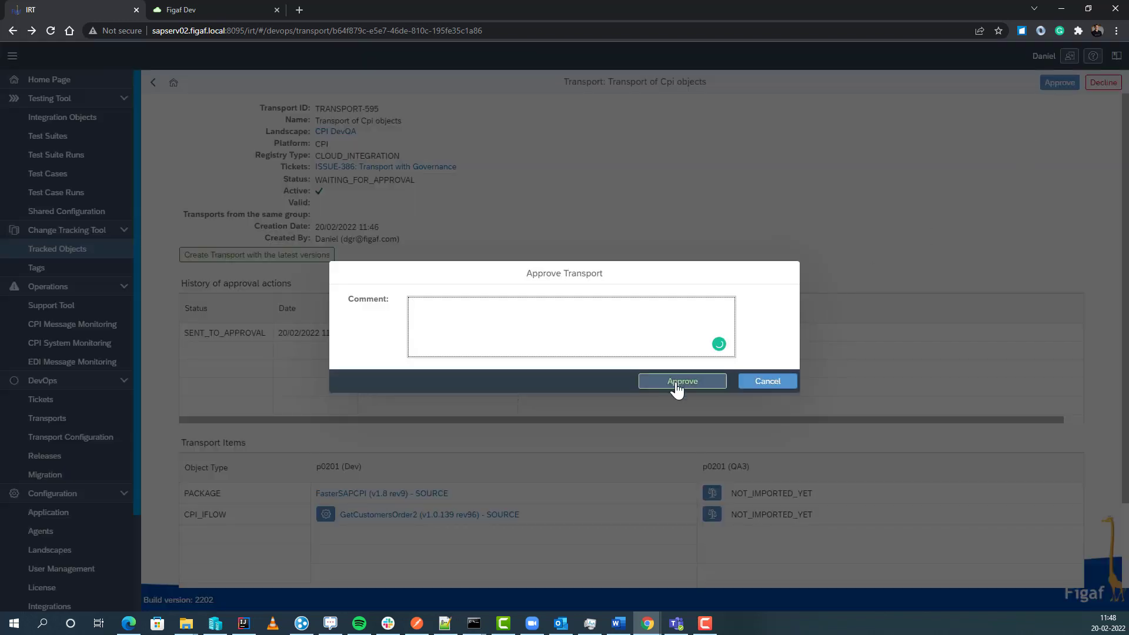
click(672, 386)
click(642, 352)
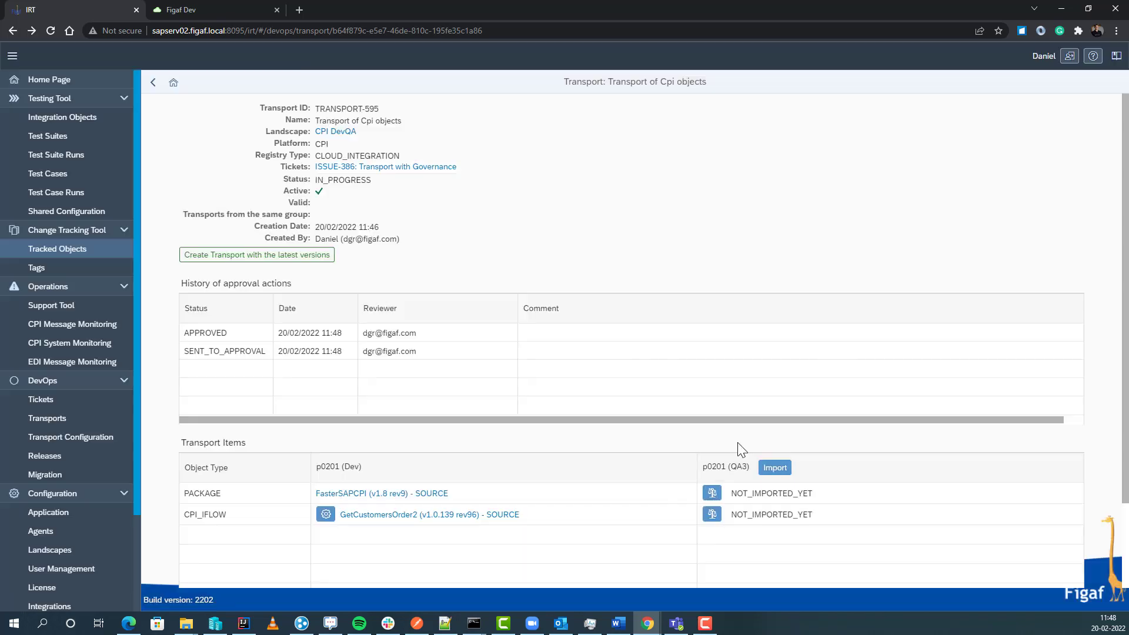
click(772, 468)
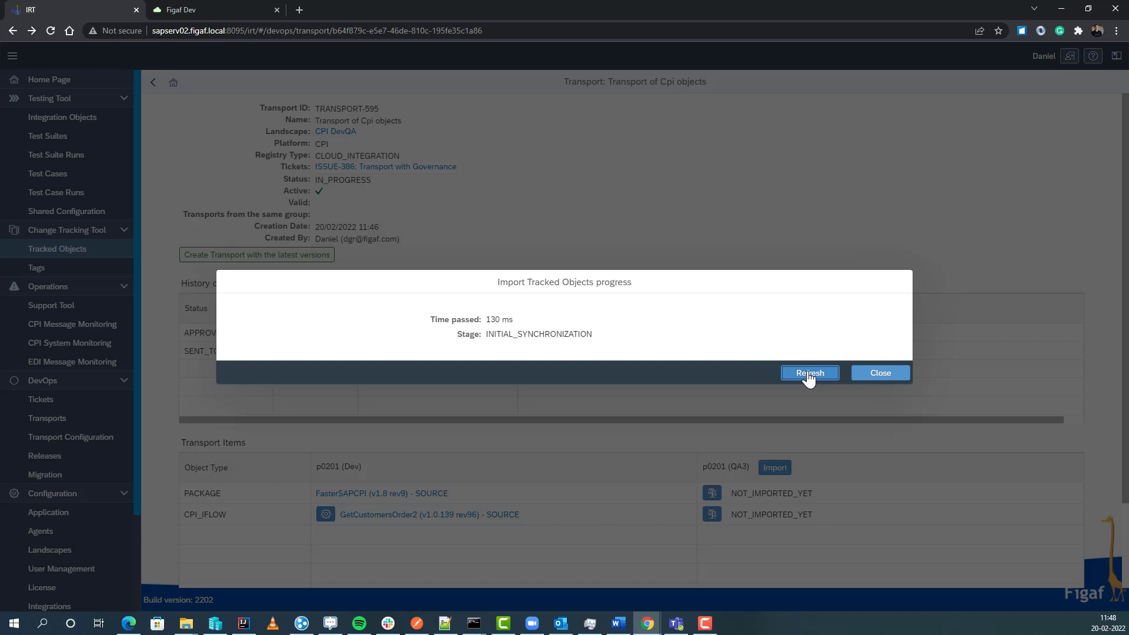
Step: Refresh the QA3 import progress of TRANSPORT-595 until it finishes, then close the progress dialog
click(809, 374)
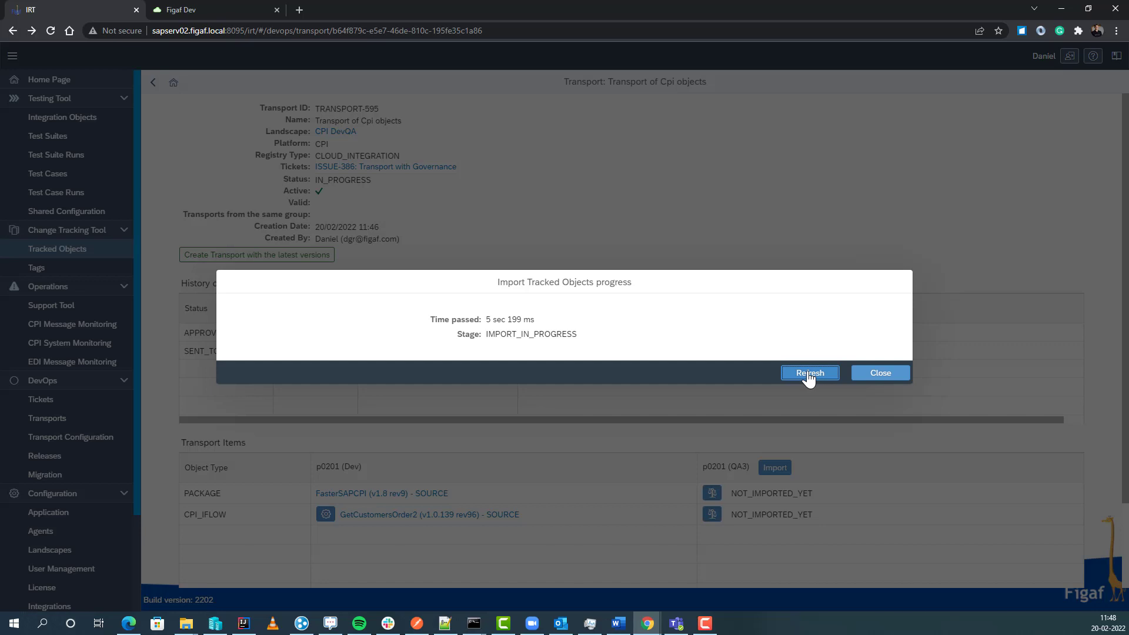
click(809, 374)
click(809, 374)
click(809, 374)
click(809, 374)
click(809, 374)
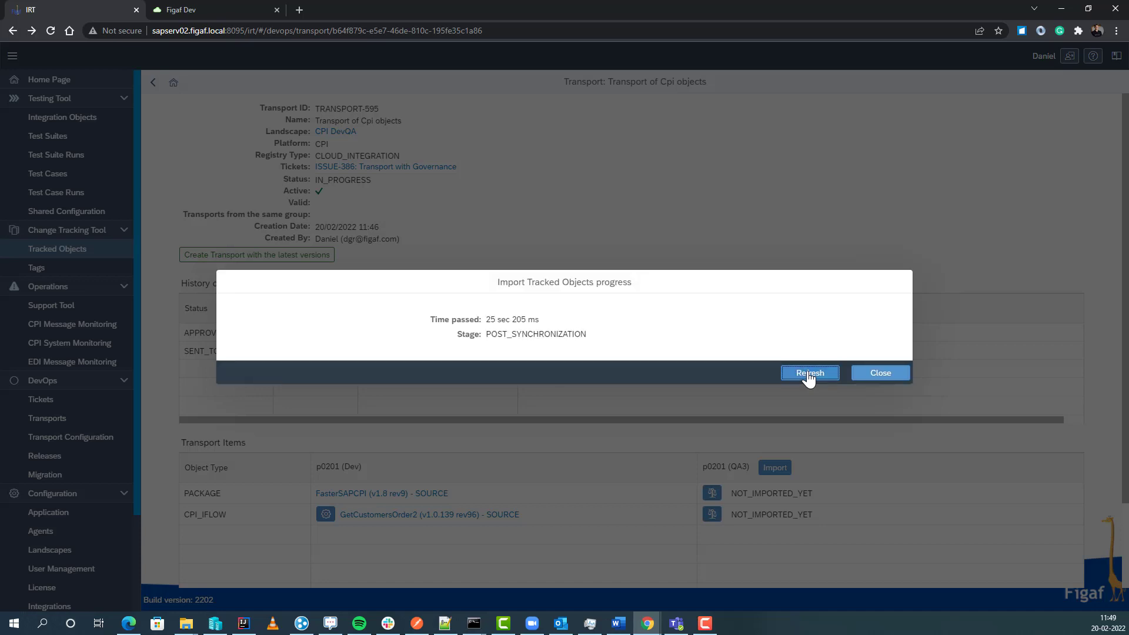
click(809, 374)
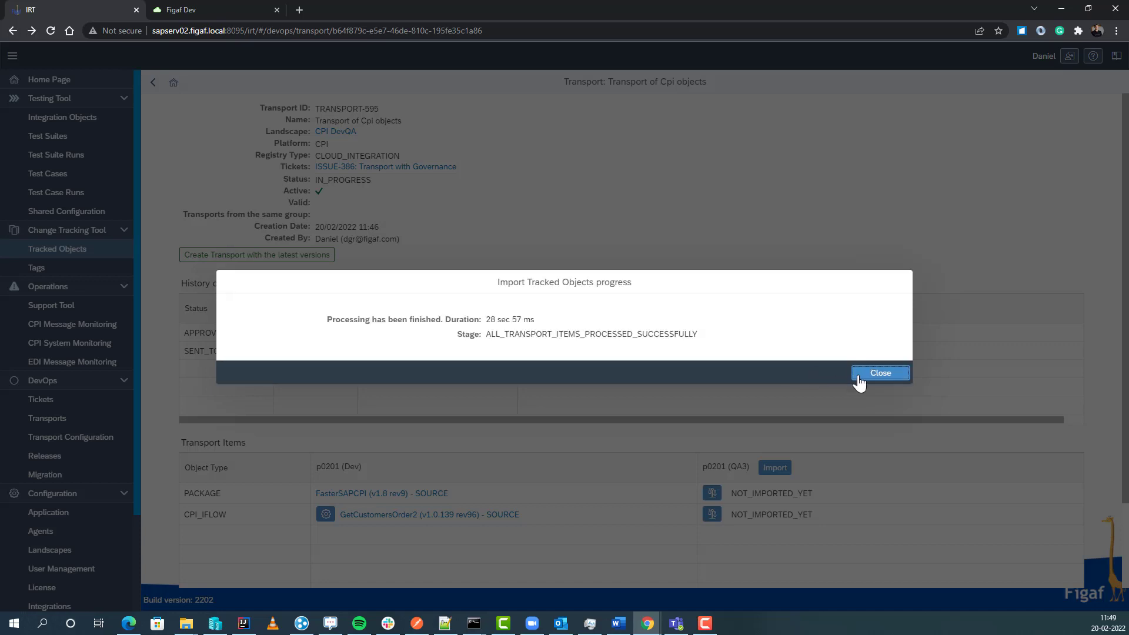
click(859, 375)
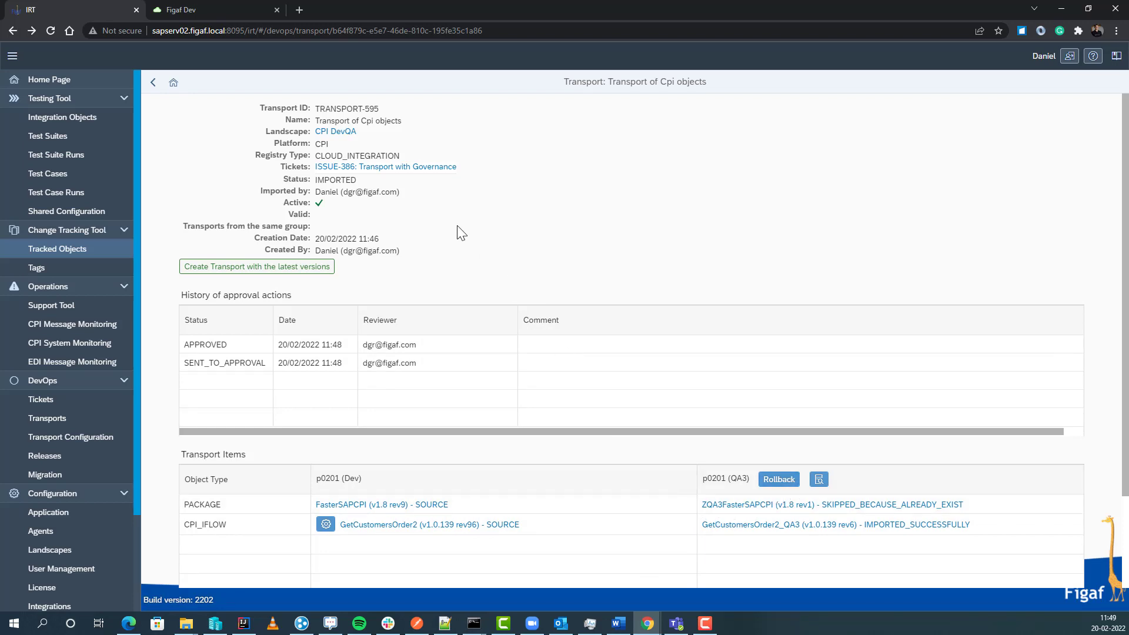
Step: Resolve ticket ISSUE-386 so it moves to In production
click(424, 168)
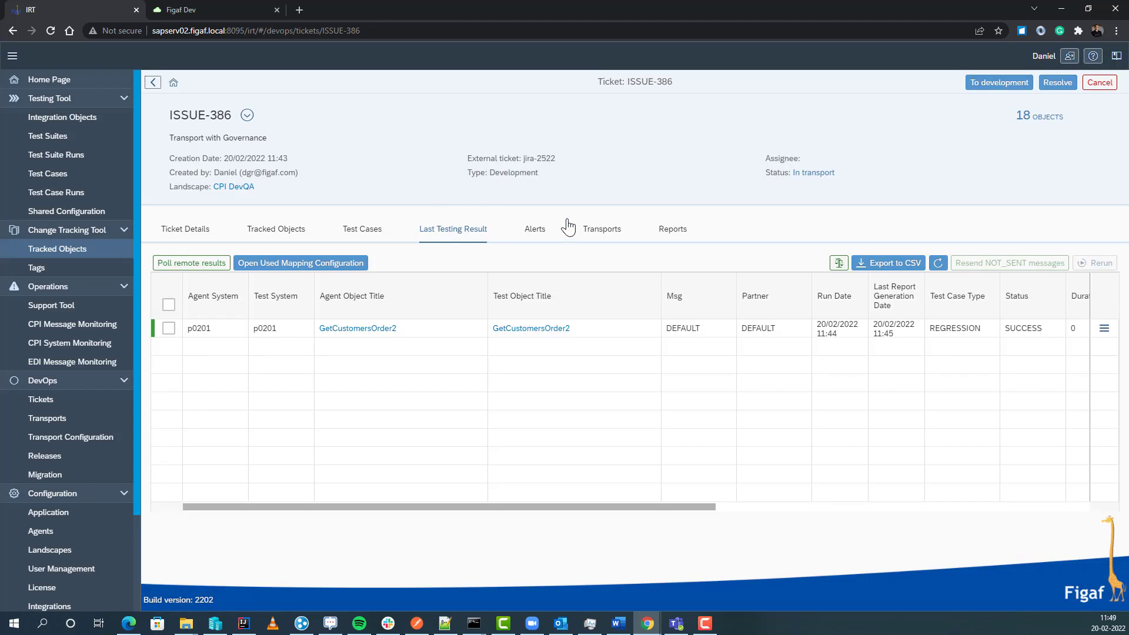
click(1058, 83)
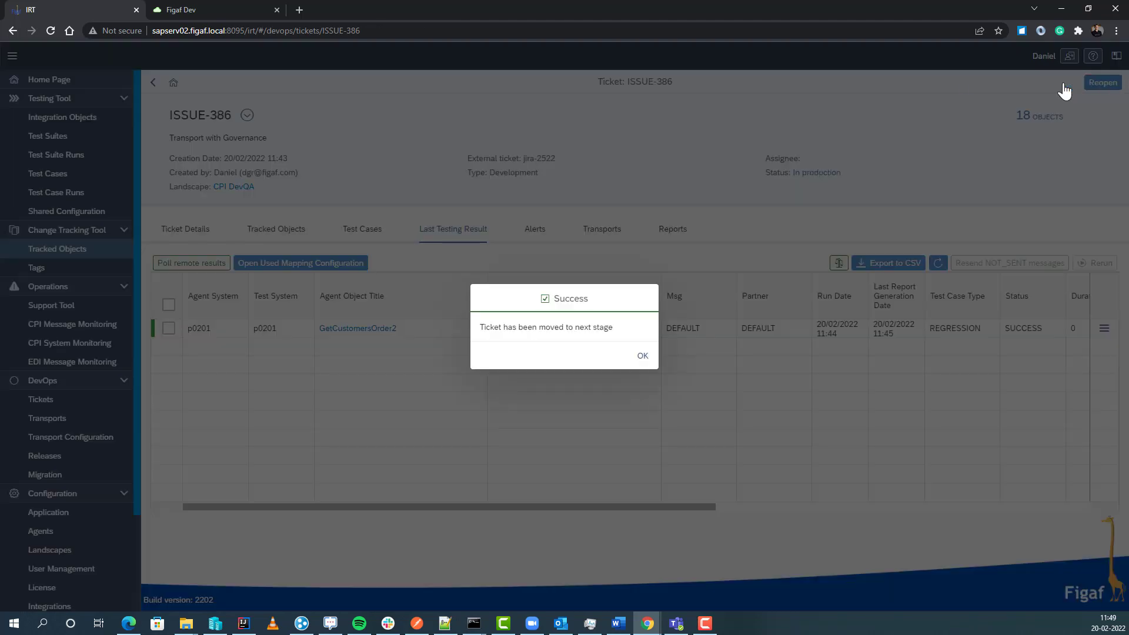
click(643, 355)
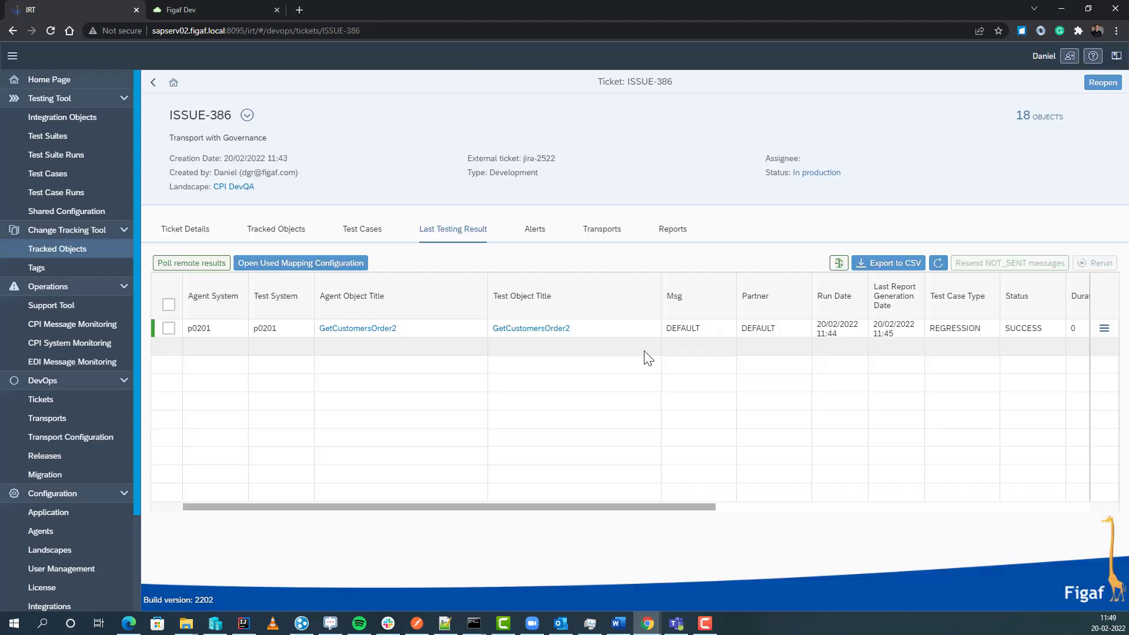
Step: Generate a ticket report for ISSUE-386, then download it and open the xlsx file
click(654, 240)
click(1076, 263)
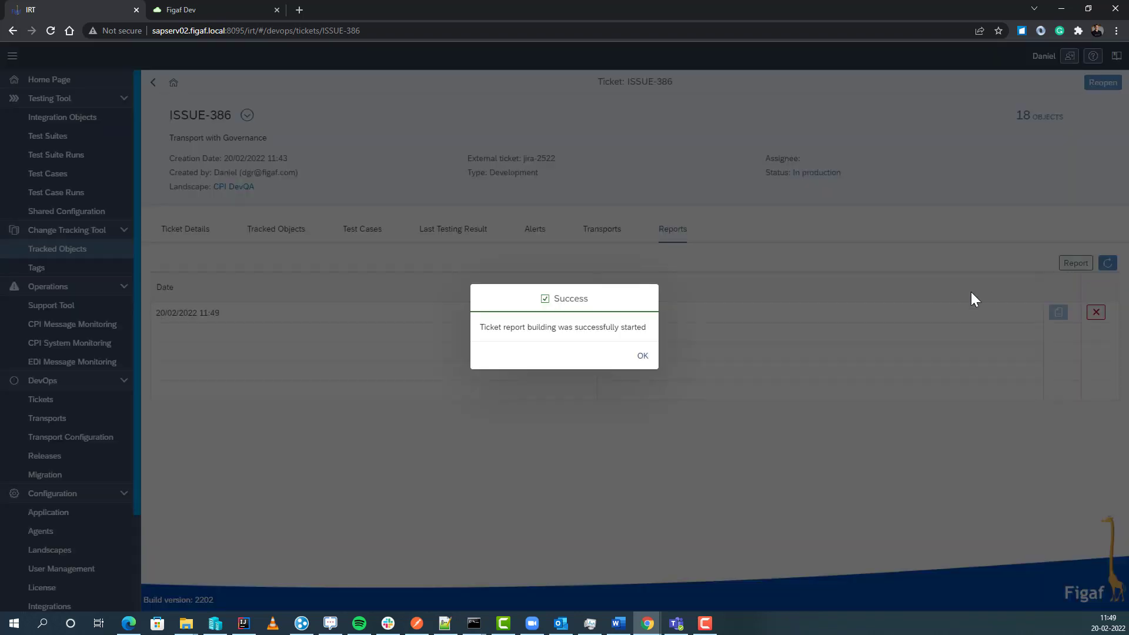
click(647, 366)
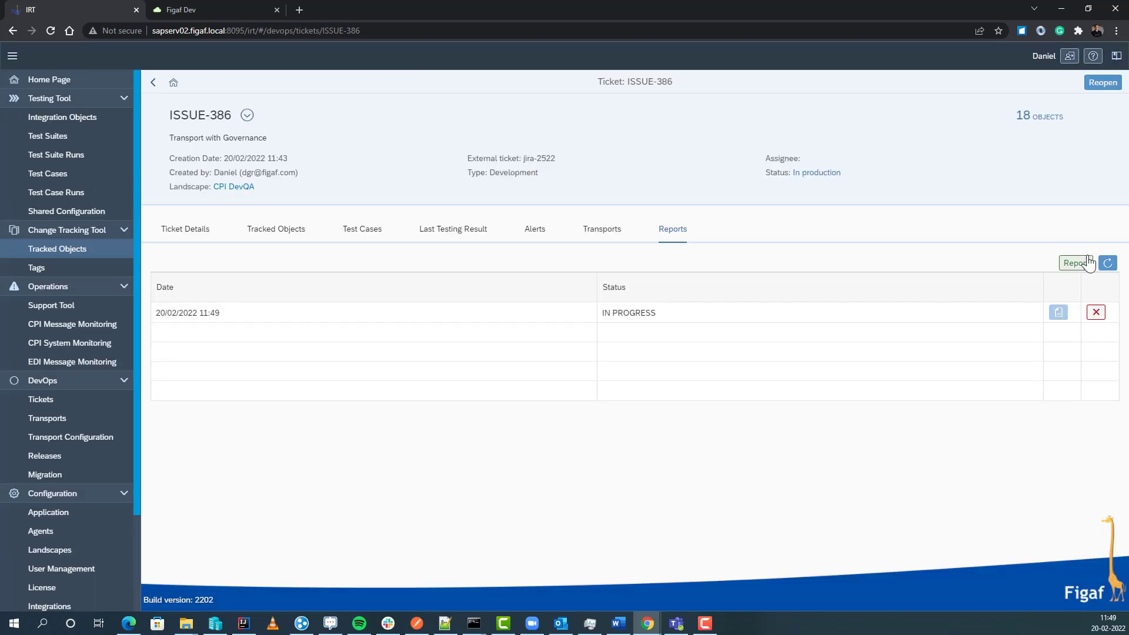
click(1106, 265)
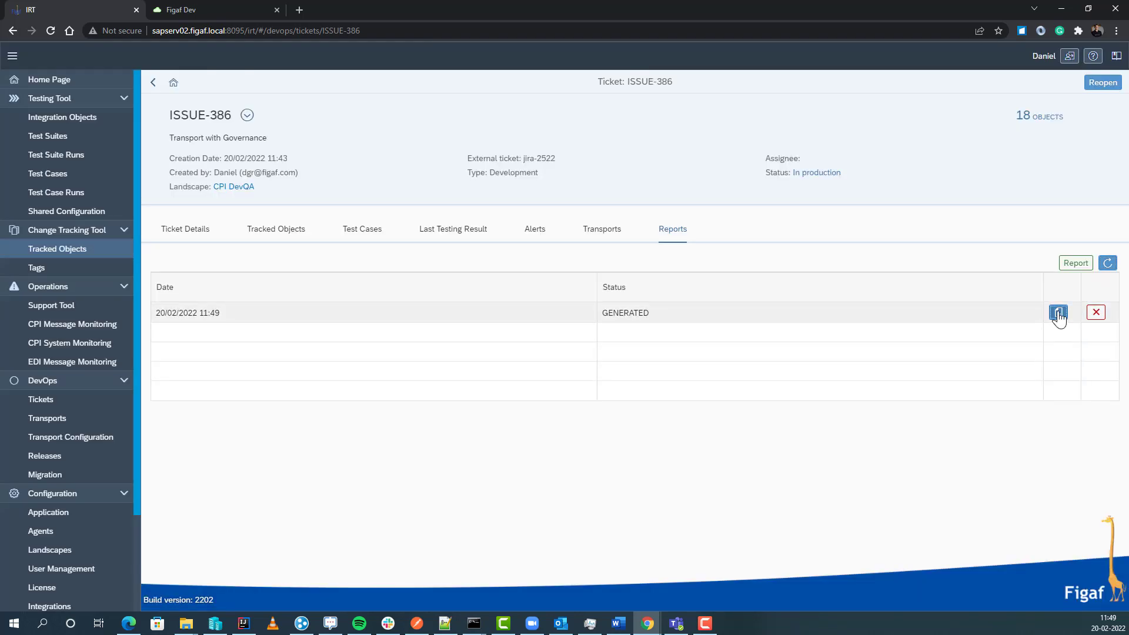
click(1059, 313)
click(60, 598)
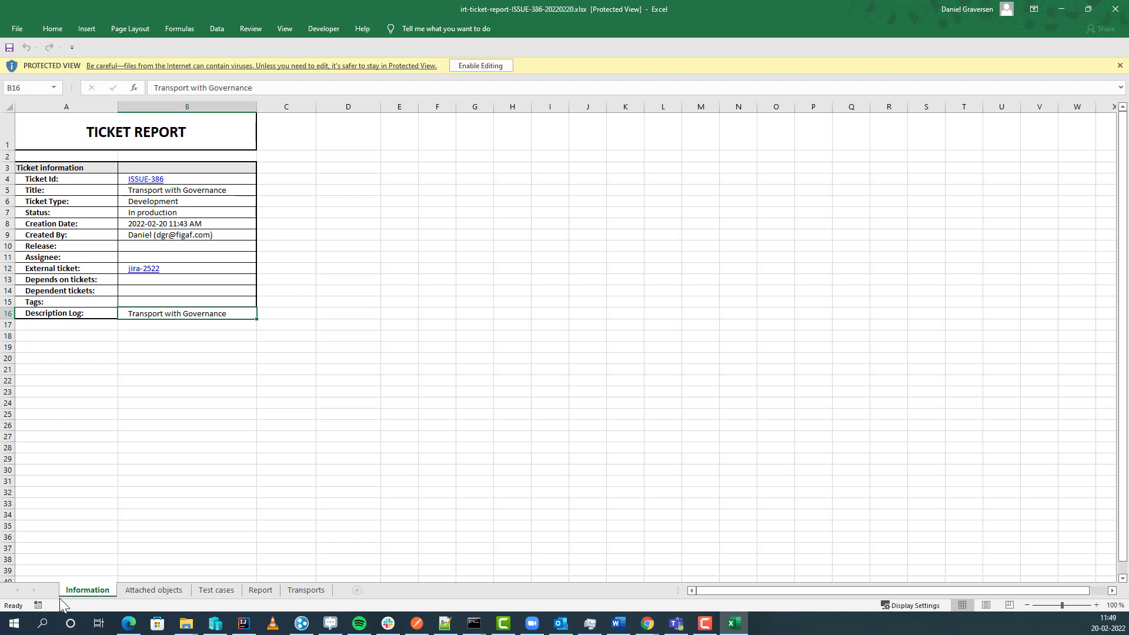
Step: Go through the Attached objects, Test cases and Report sheets to the Transports sheet, then scroll right
click(149, 590)
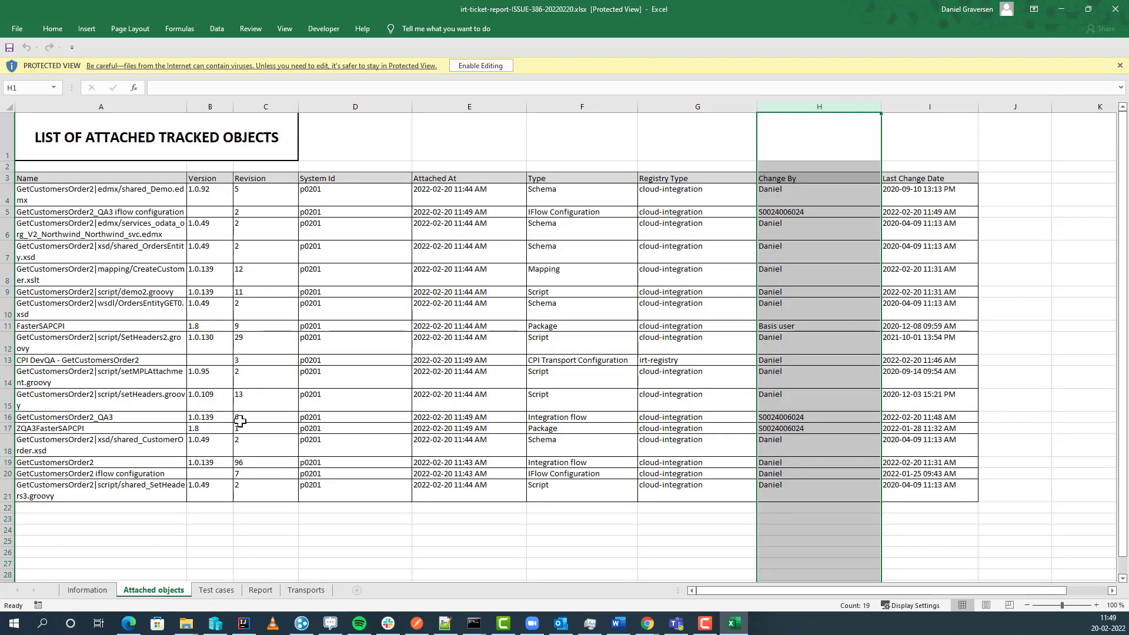
click(215, 590)
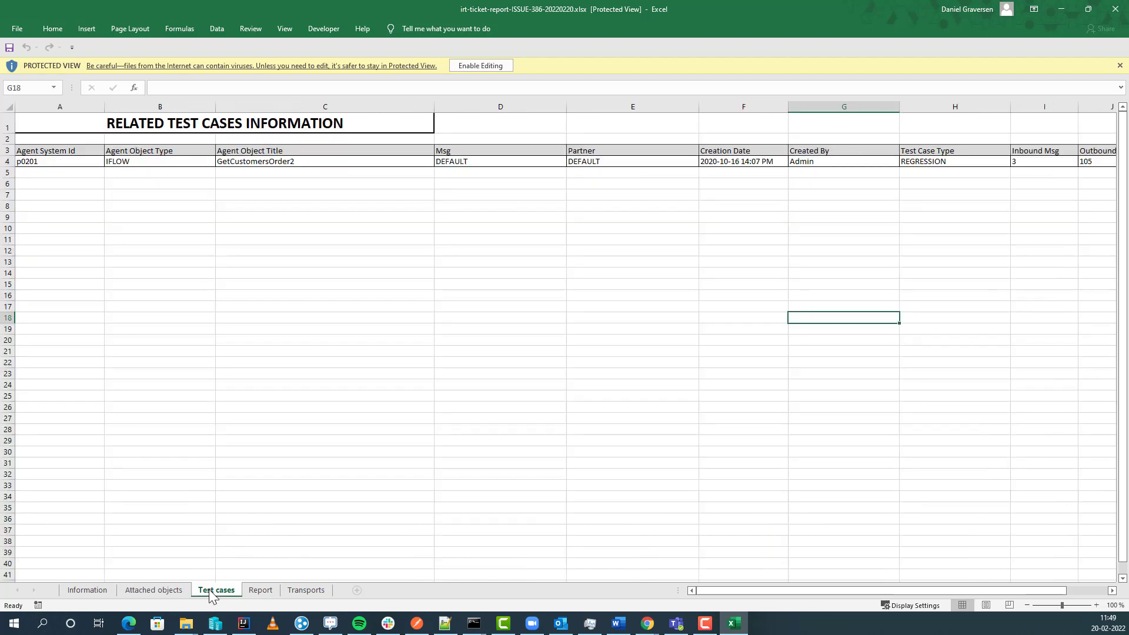
click(253, 594)
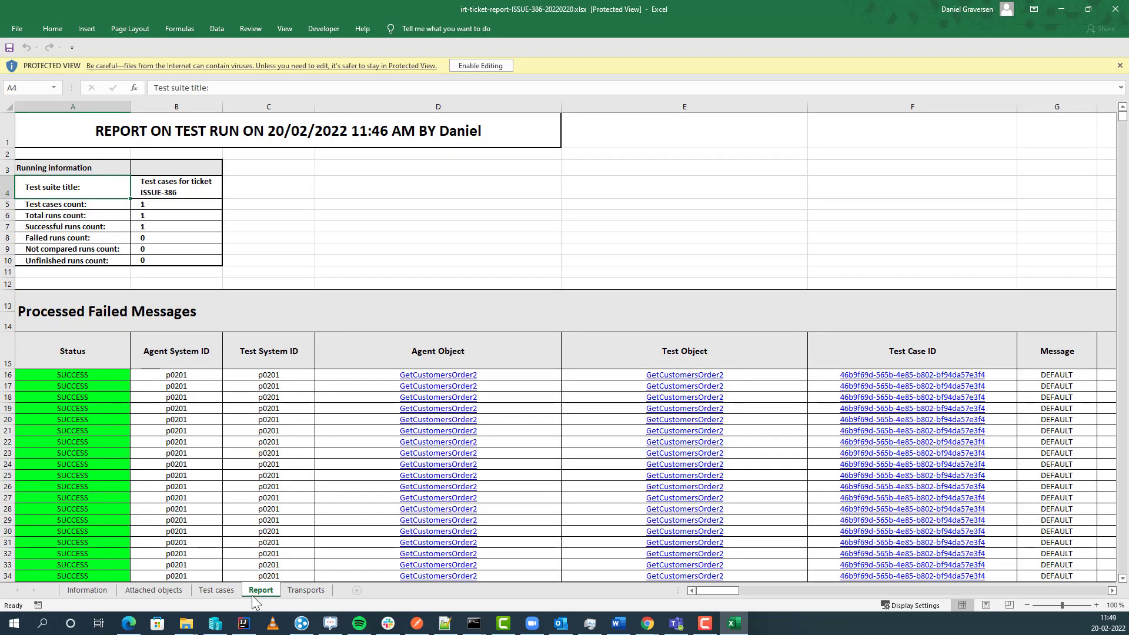
click(295, 592)
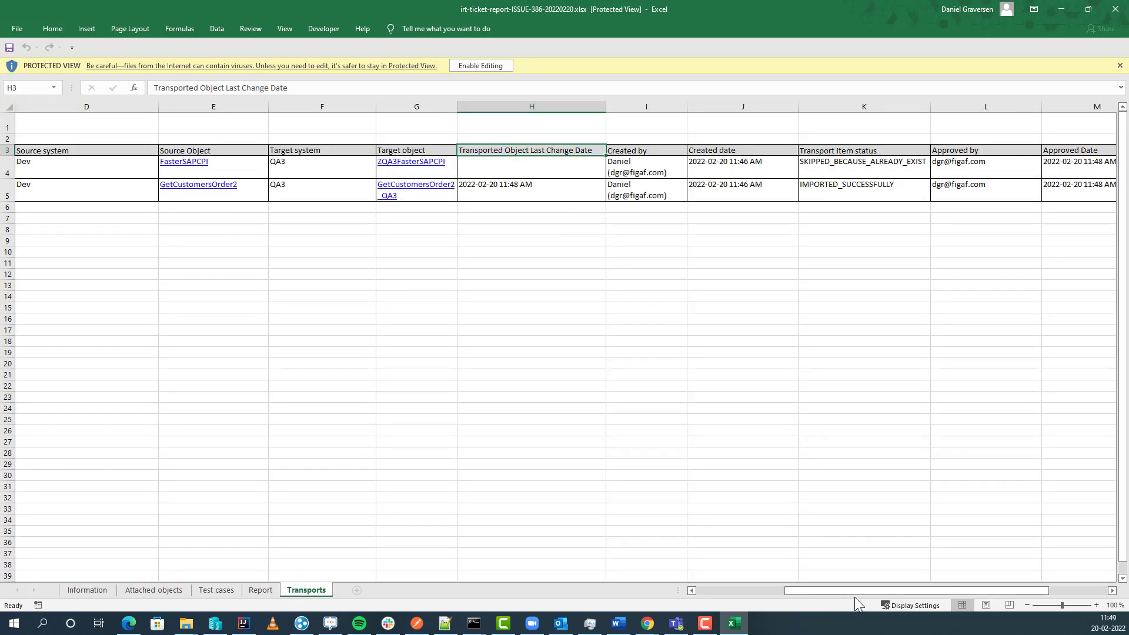
drag(855, 593, 929, 581)
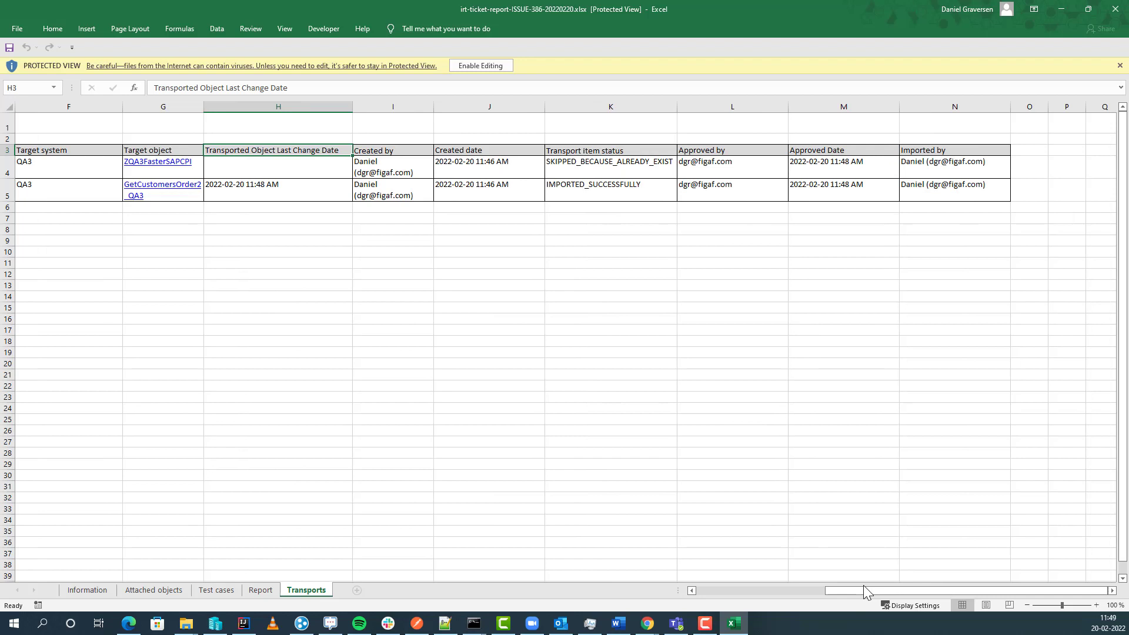